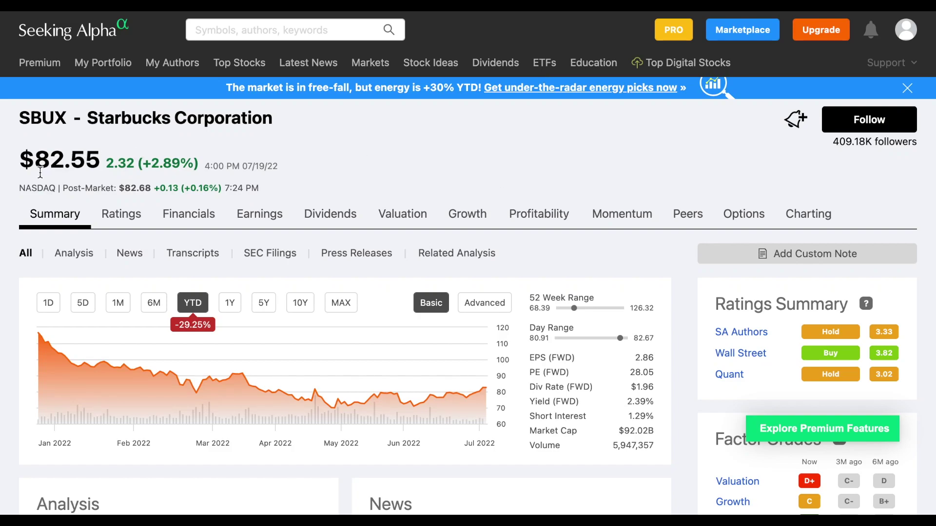
Highlight Starbucks' $82.55 share price on the Seeking Alpha SBUX summary page.
left_click_drag(35, 166, 95, 167)
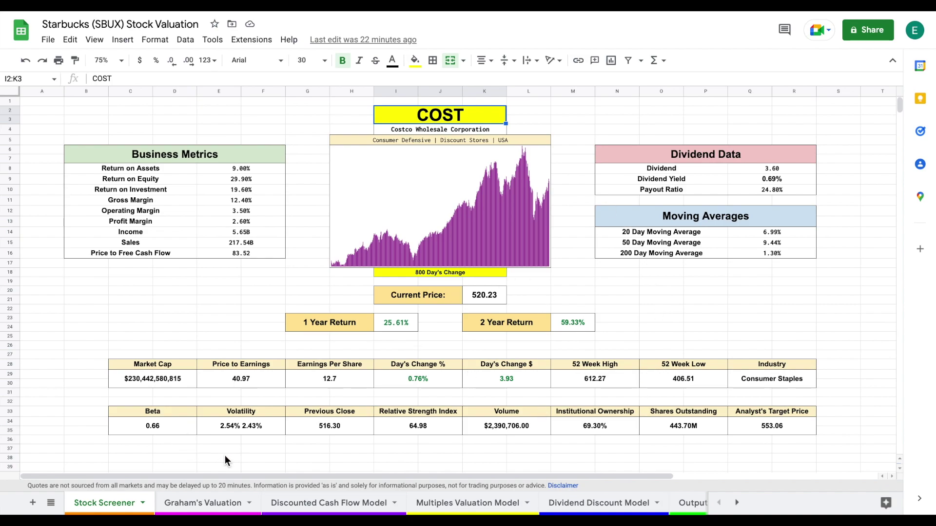
left_click(202, 503)
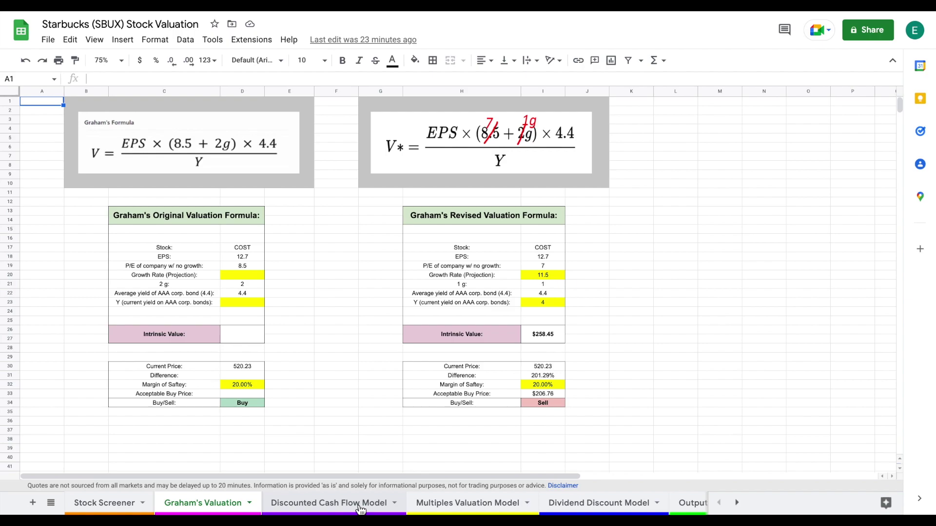
left_click(360, 504)
left_click(483, 504)
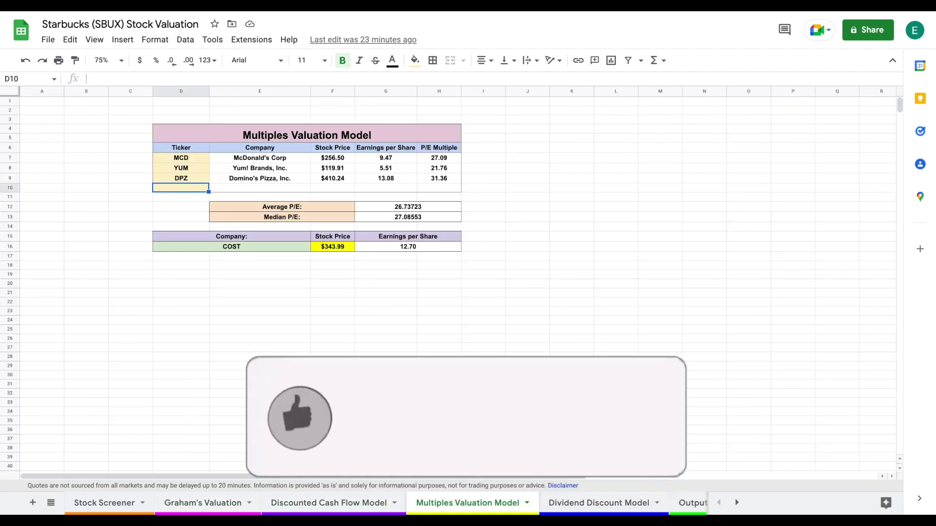
key("ctrl+shift+Page_Down")
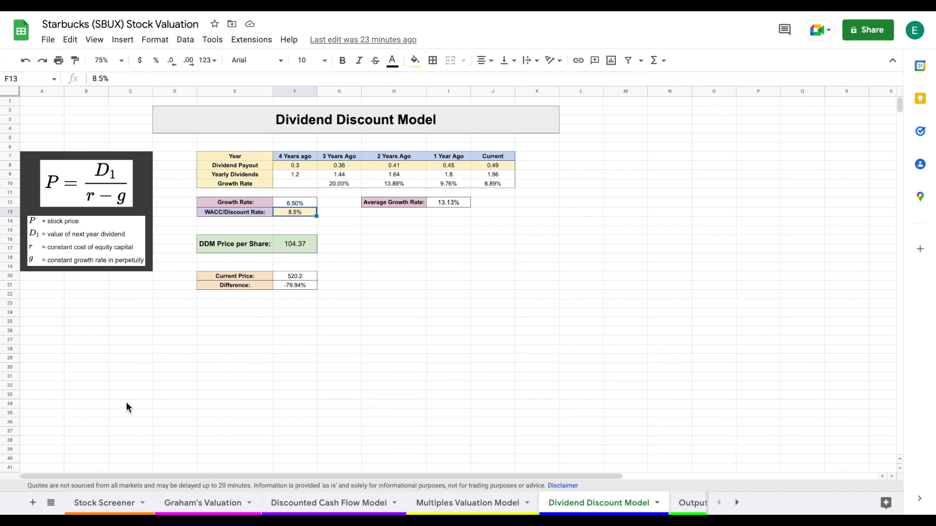
left_click(103, 502)
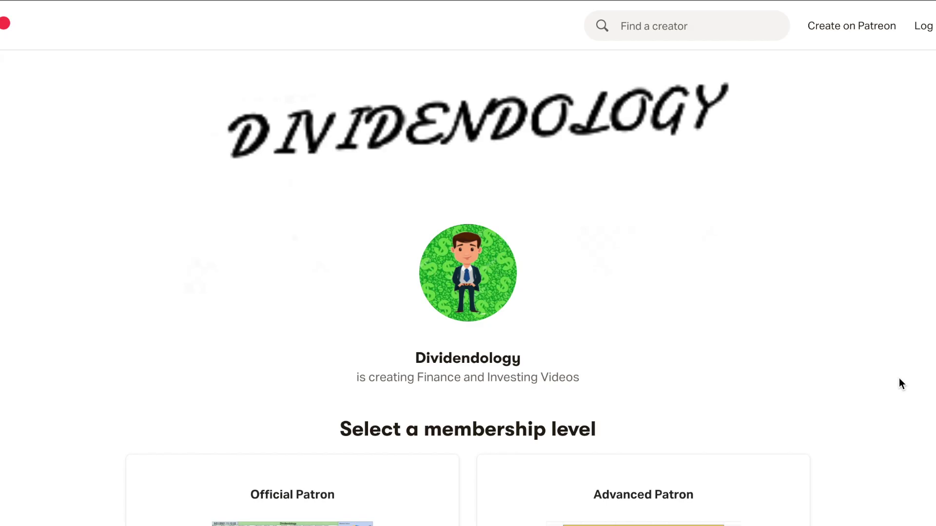
scroll(900, 379, "down", 3)
scroll(898, 378, "down", 5)
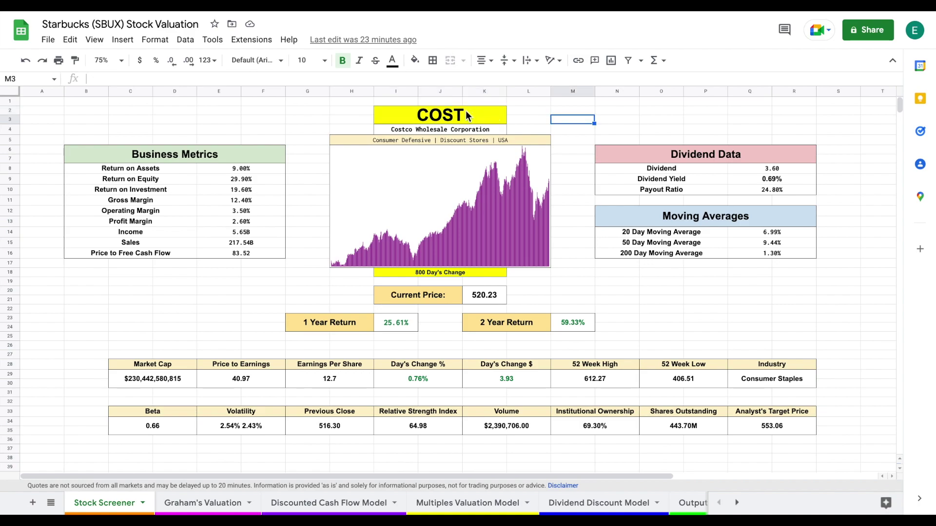
left_click(466, 112)
Switch the Stock Screener ticker from COST to SBUX and check the price chart formula.
type("SBUX")
key("Return")
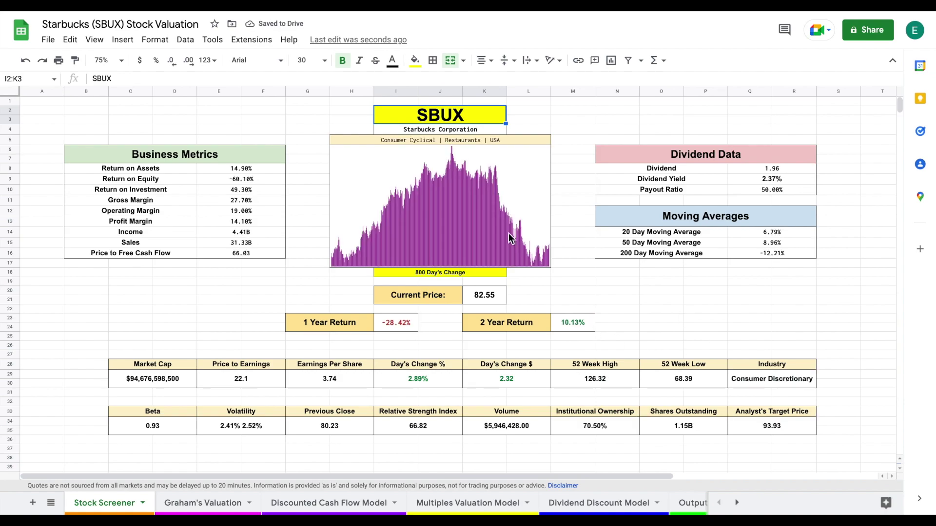
left_click(505, 215)
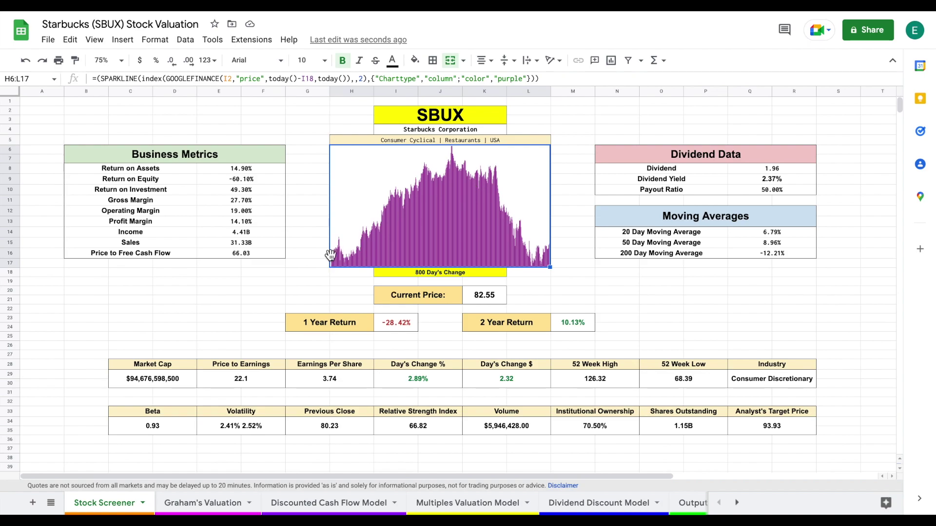
Shorten the price chart range from 800 to 250 days.
left_click(479, 273)
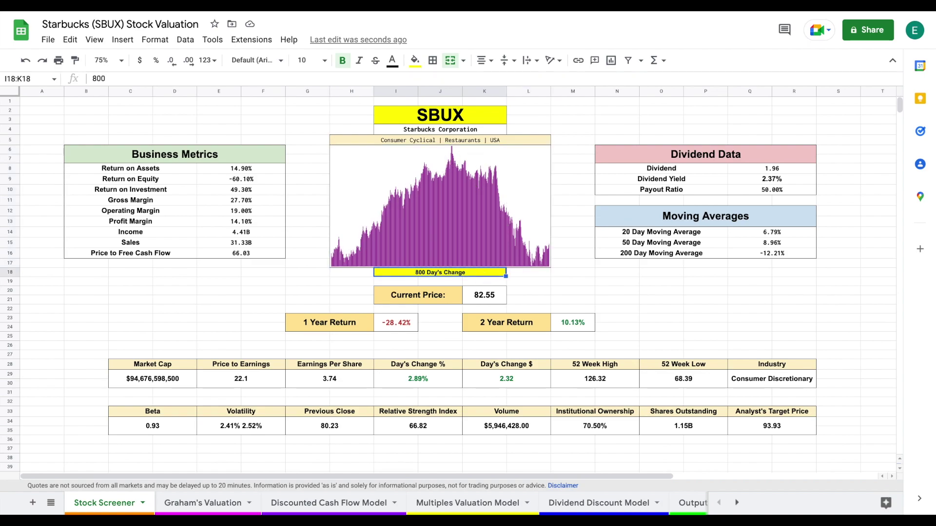
type("250")
key("Return")
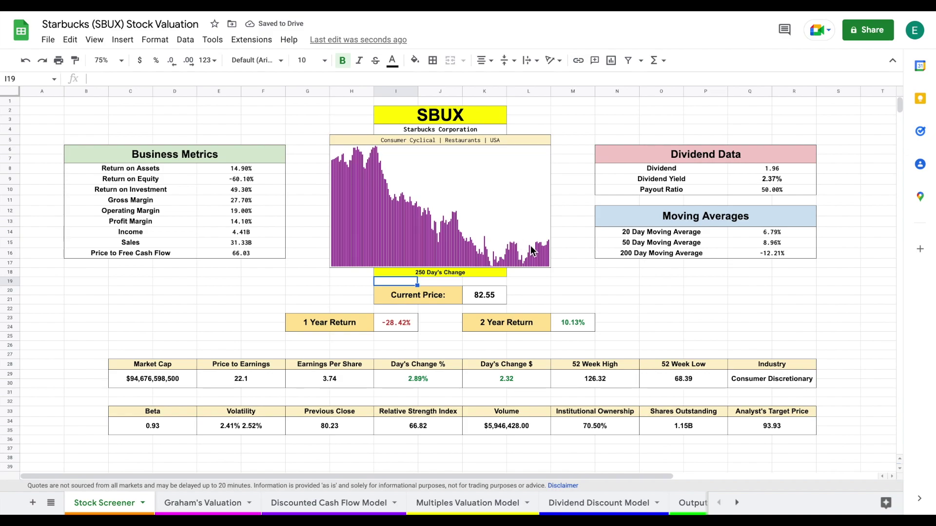
Review SBUX's dividend figures: 1.96 dividend, 2.37% yield and the payout ratio.
left_click_drag(692, 167, 751, 166)
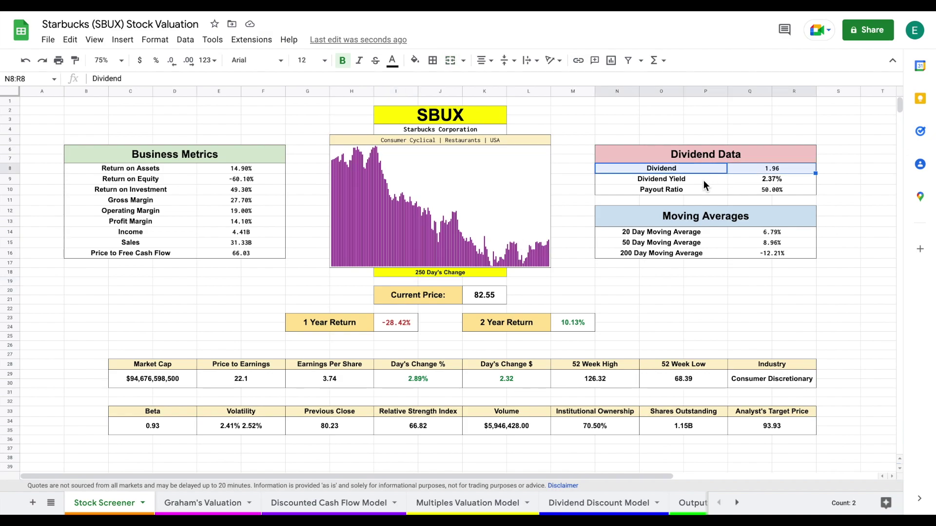
left_click_drag(703, 180, 746, 177)
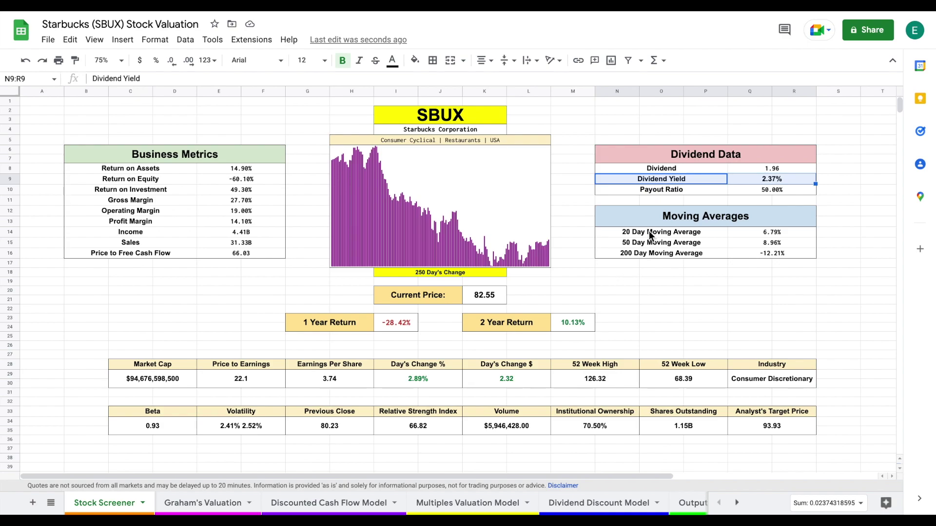
left_click_drag(701, 179, 739, 179)
left_click_drag(702, 193, 739, 191)
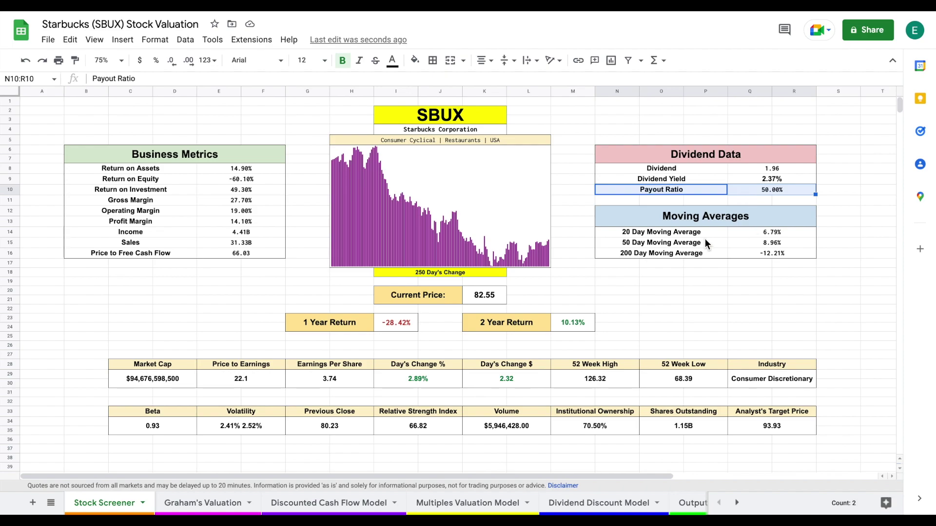
Review the moving averages (200-day -12.21%) and the 1- and 2-year returns (-28.42%, 10.13%).
left_click_drag(705, 233, 707, 243)
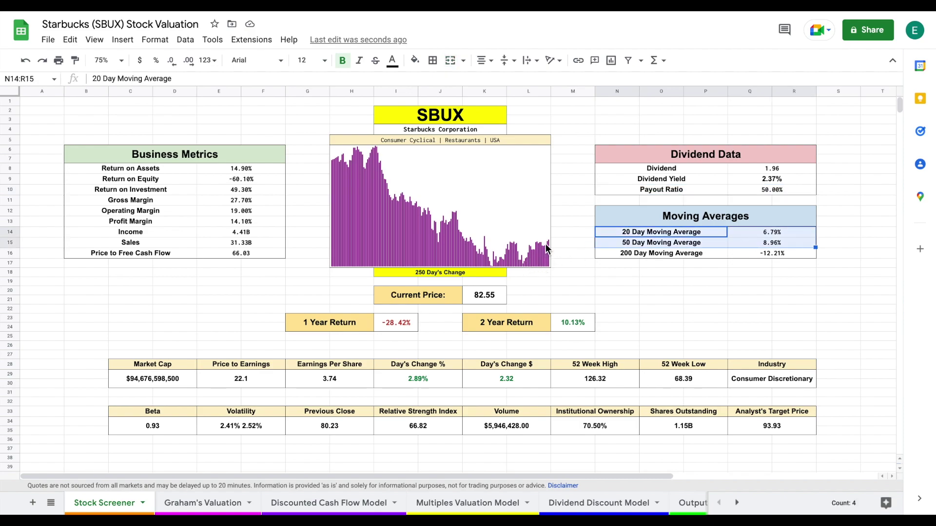
left_click(697, 254)
left_click_drag(743, 253, 742, 253)
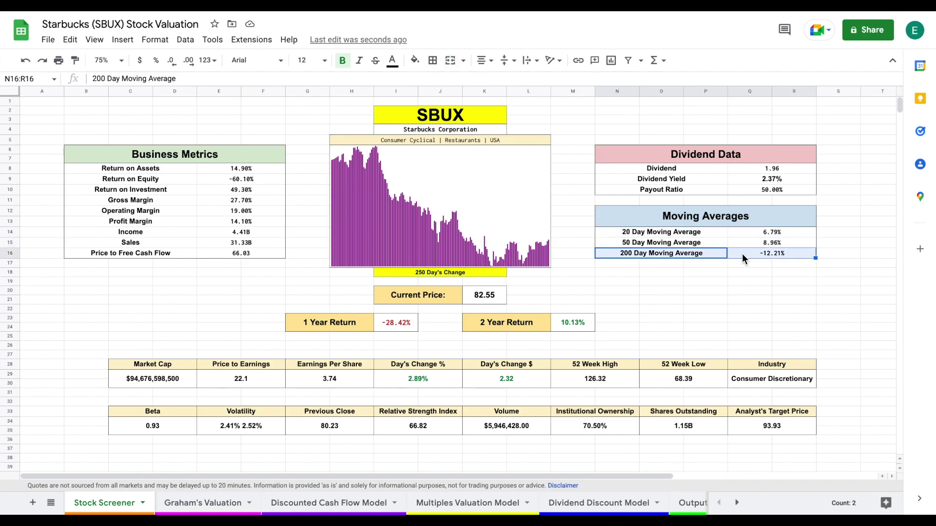
left_click_drag(346, 322, 384, 321)
left_click_drag(521, 324, 557, 323)
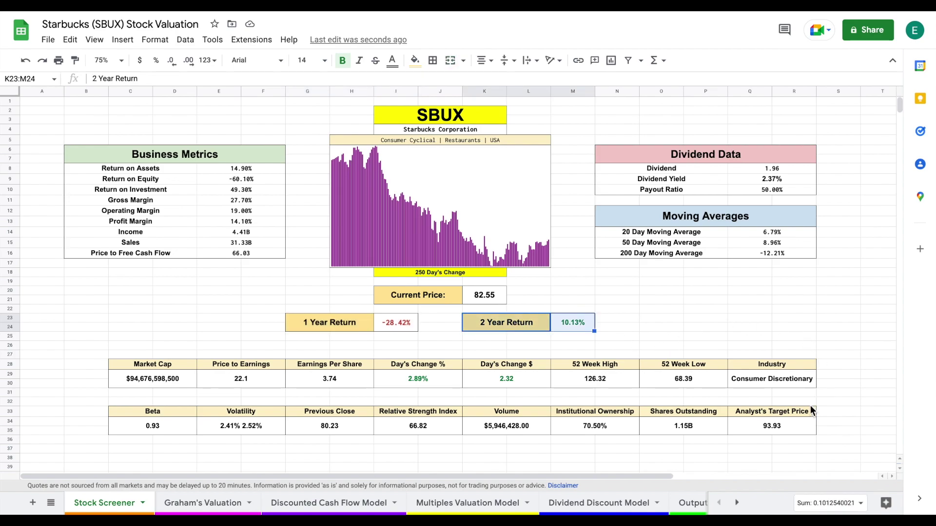
Check the Analyst's Target Price and Beta formulas, then move to the Graham's Valuation sheet.
left_click(794, 430)
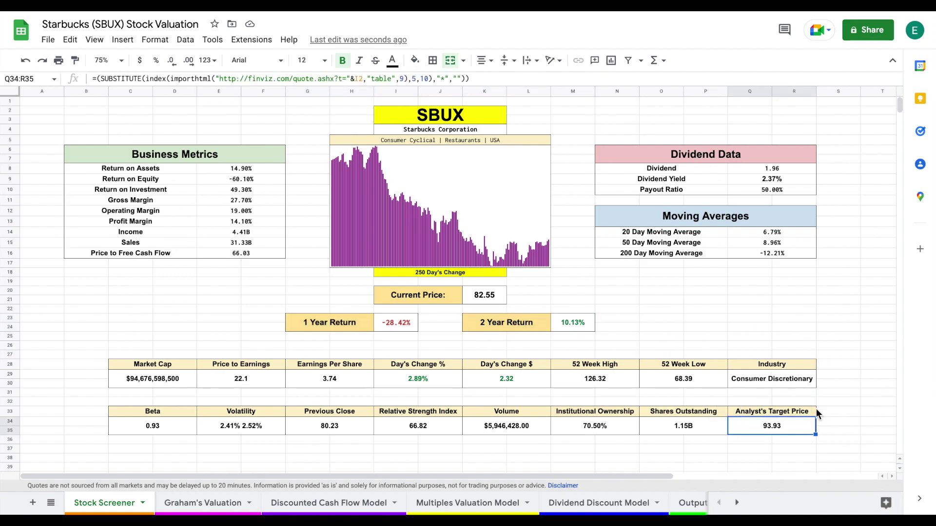
left_click(165, 431)
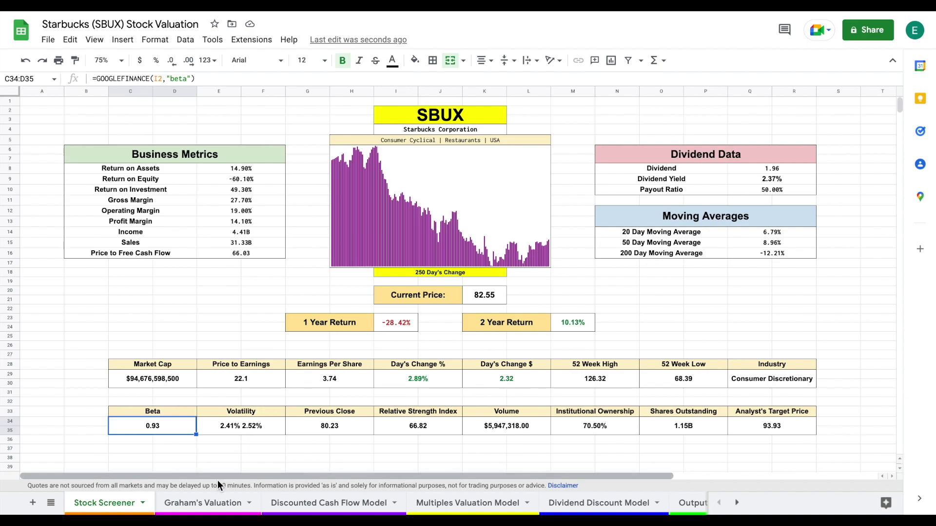
left_click(216, 507)
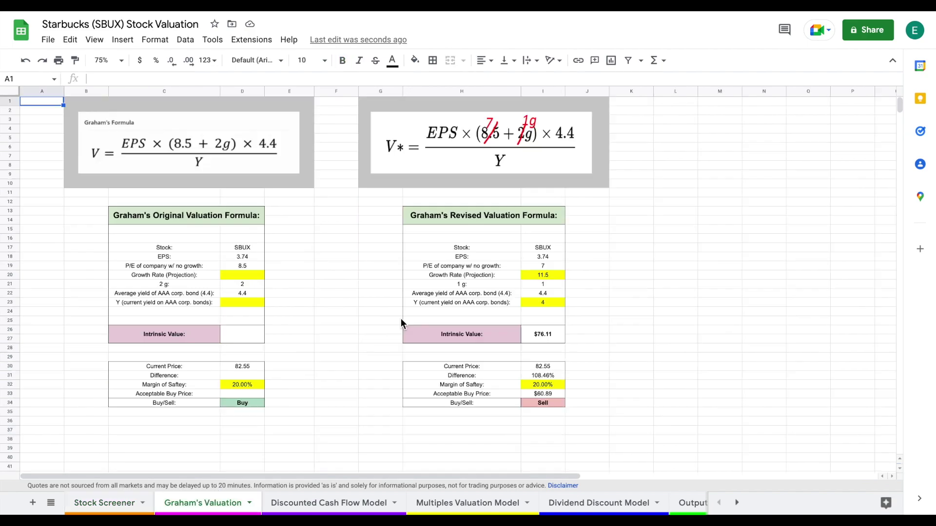
Zoom to 100% and review EPS 3.74, no-growth P/E 7 and the 11.5 growth rate.
left_click(120, 60)
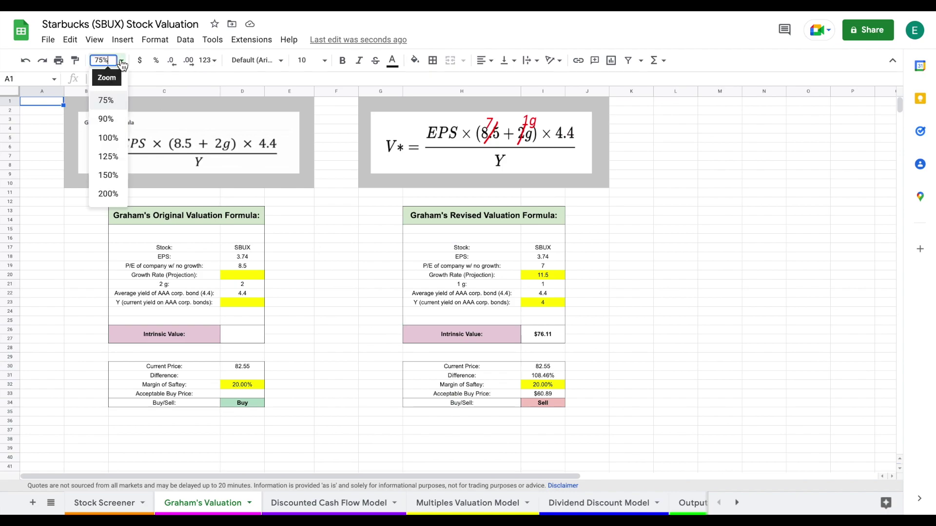
left_click(120, 142)
scroll(626, 254, "right", 10)
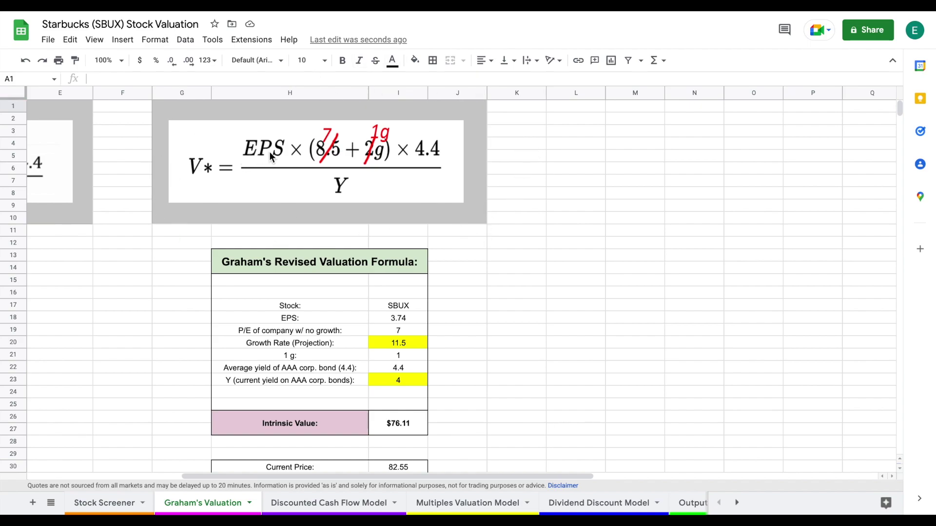
left_click_drag(314, 319, 391, 320)
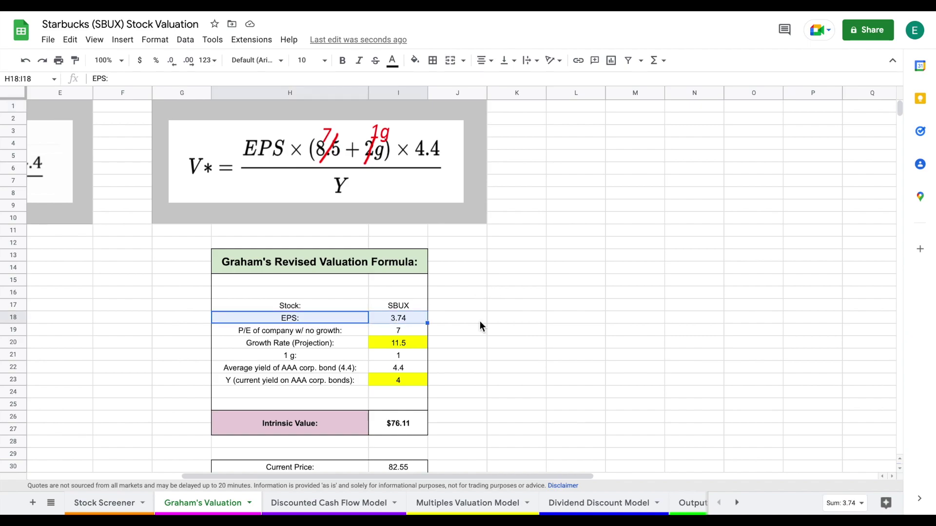
left_click_drag(344, 329, 398, 330)
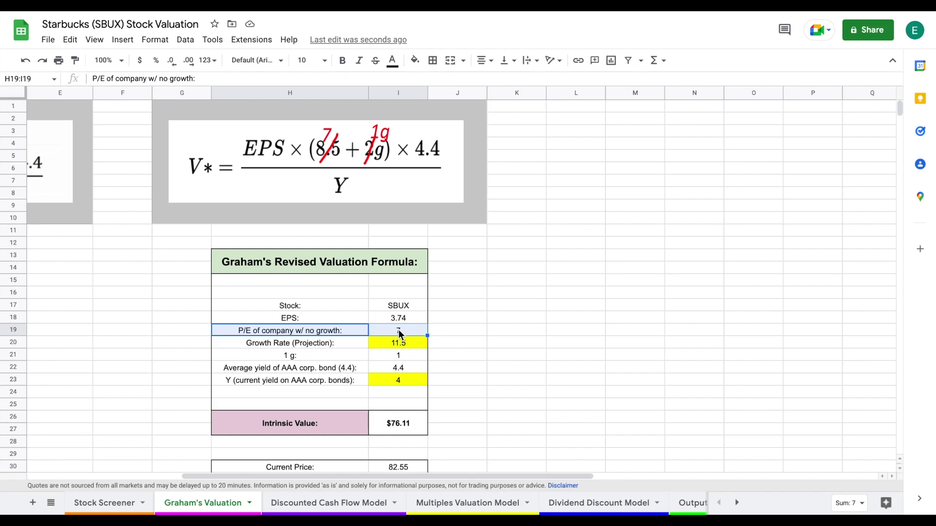
left_click(344, 345)
left_click_drag(344, 345, 383, 344)
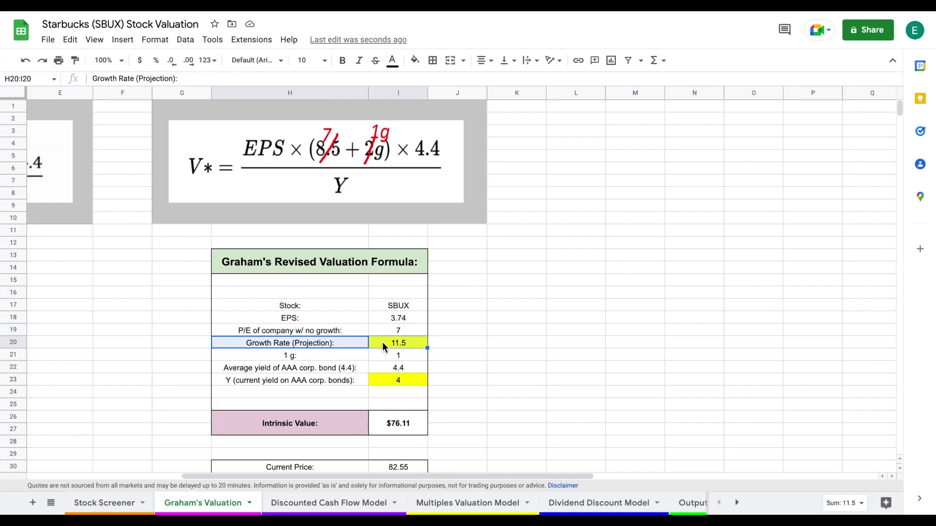
left_click(412, 343)
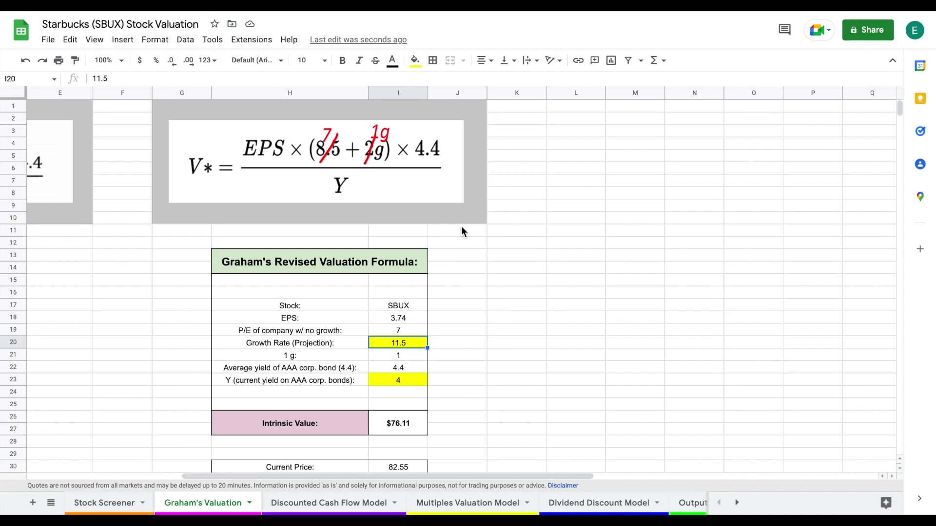
Review the average and current (4) AAA bond yields and the $76.11 intrinsic value.
left_click_drag(333, 367, 381, 362)
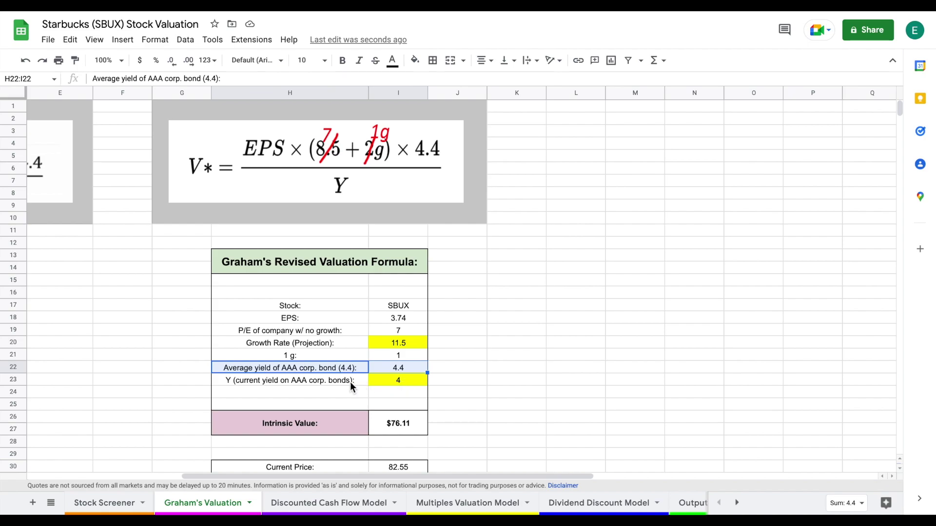
left_click_drag(335, 381, 381, 381)
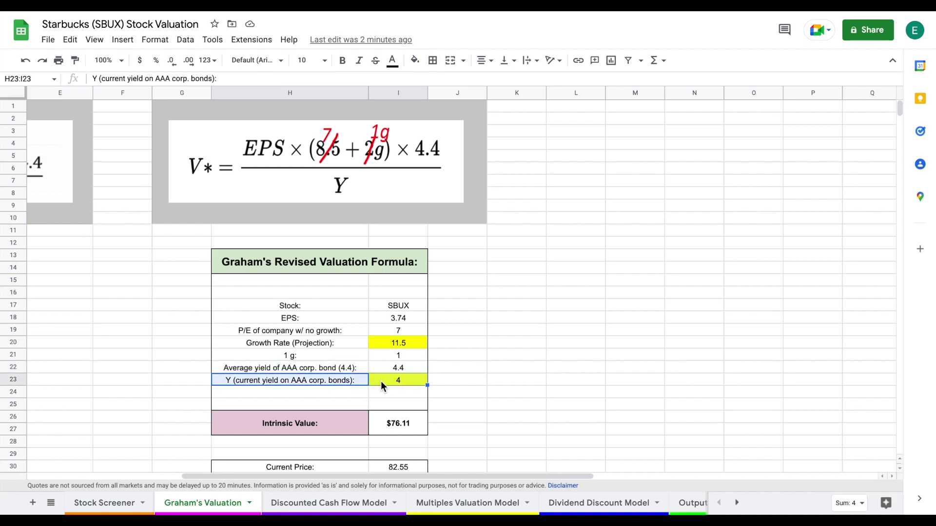
left_click(421, 383)
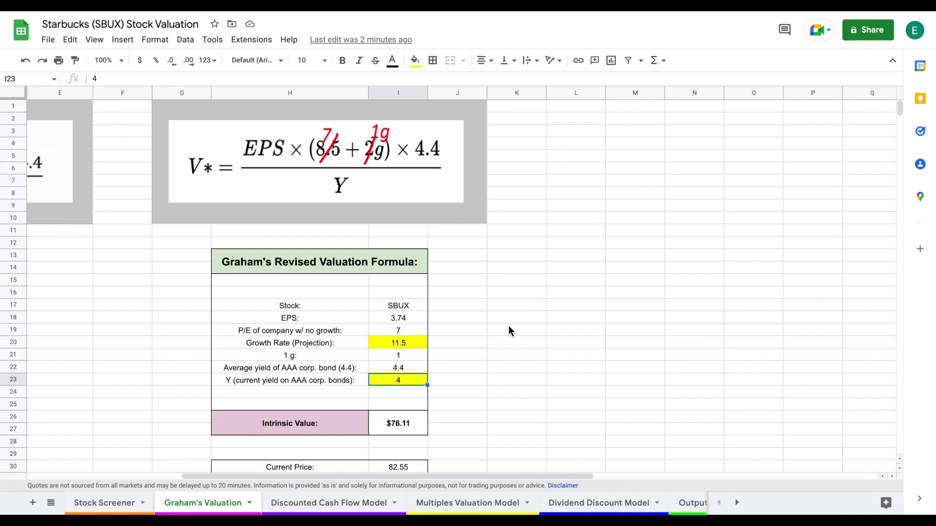
left_click_drag(328, 427, 389, 429)
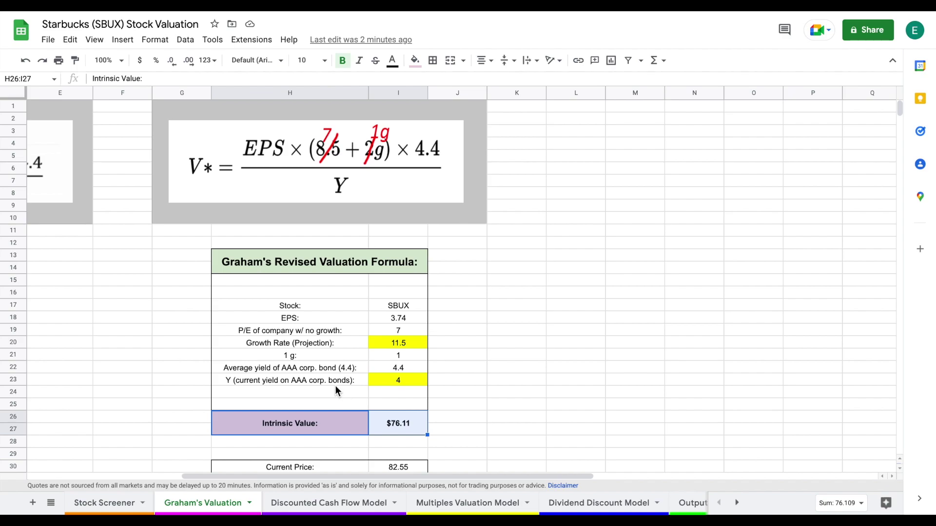
Set the current AAA bond yield to 2.8, raising the intrinsic value to $108.73.
left_click_drag(335, 385, 374, 383)
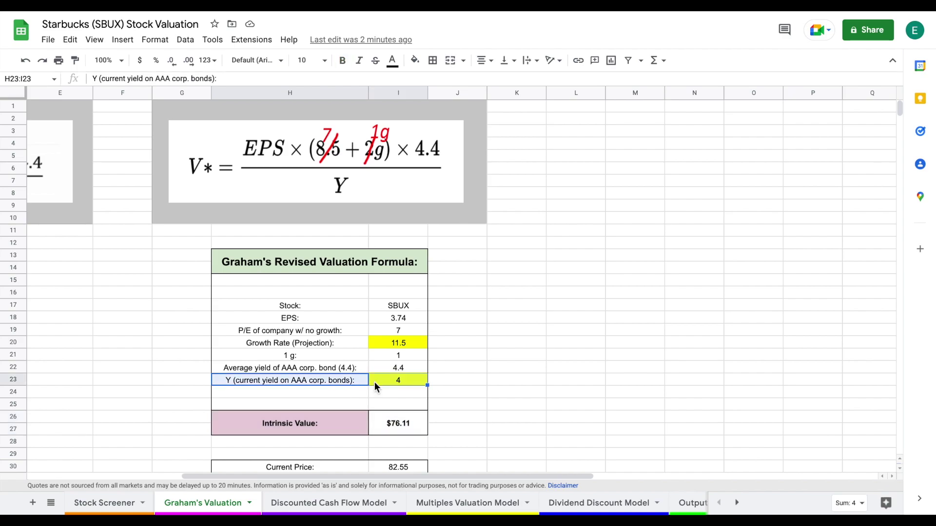
left_click(411, 379)
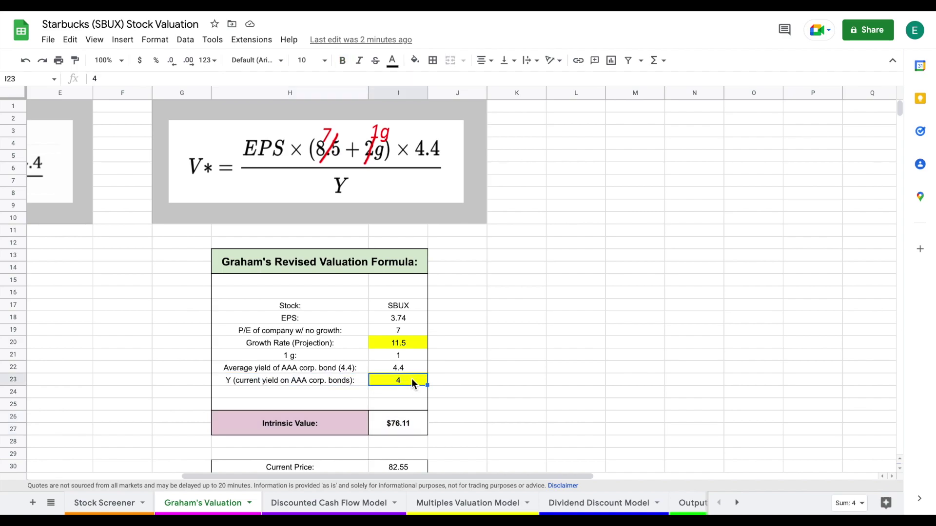
type("2.8")
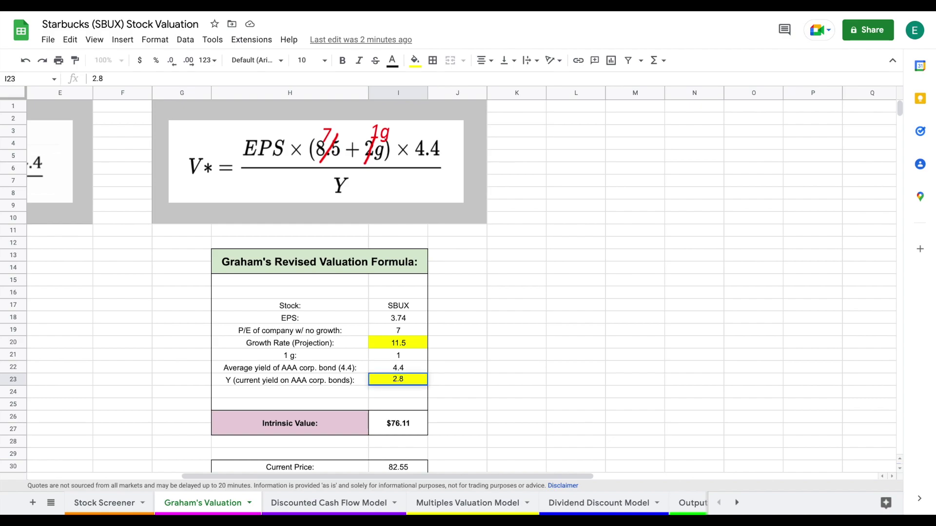
key("Return")
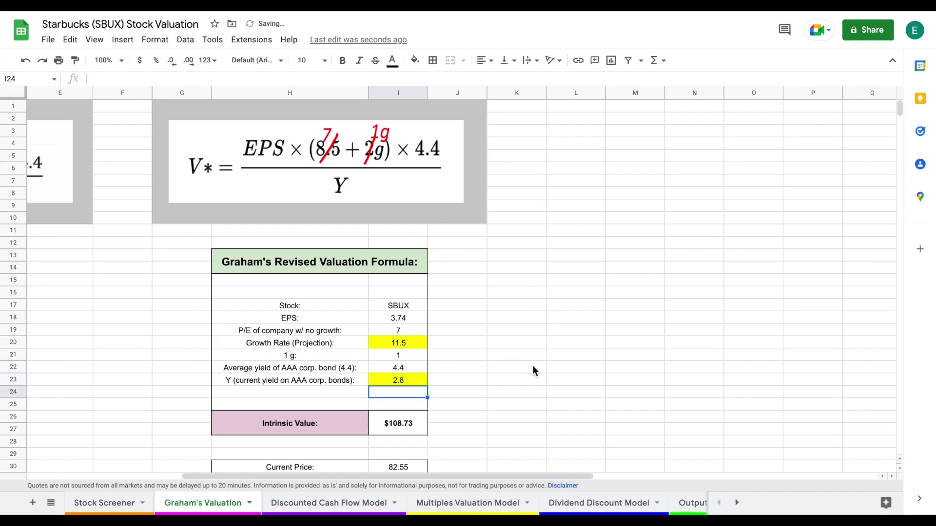
left_click_drag(325, 425, 385, 428)
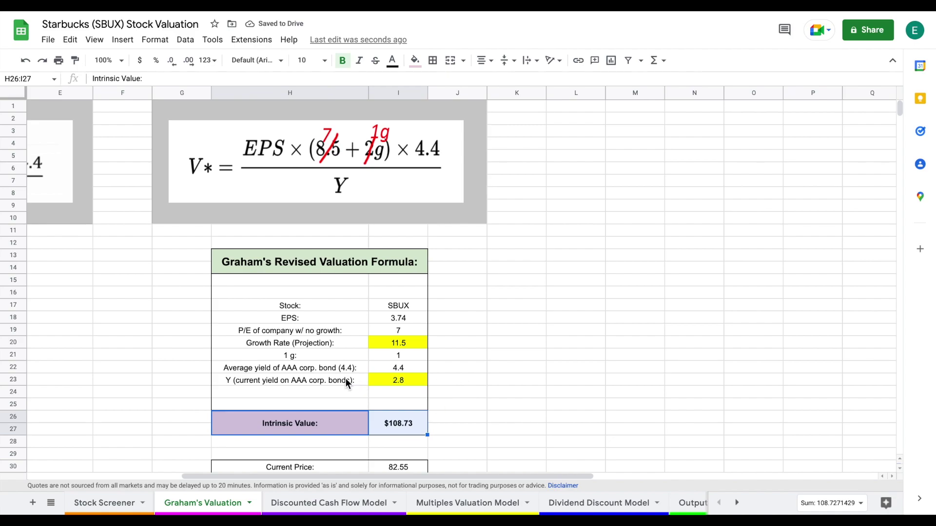
Restore the AAA yield to 4 so the intrinsic value returns to $76.11.
left_click_drag(345, 379, 390, 379)
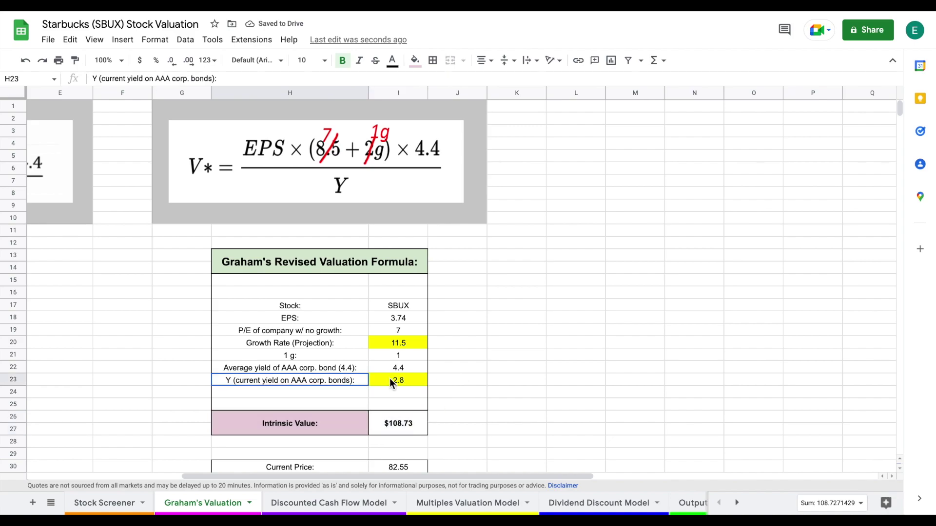
left_click(418, 380)
type("4")
key("Return")
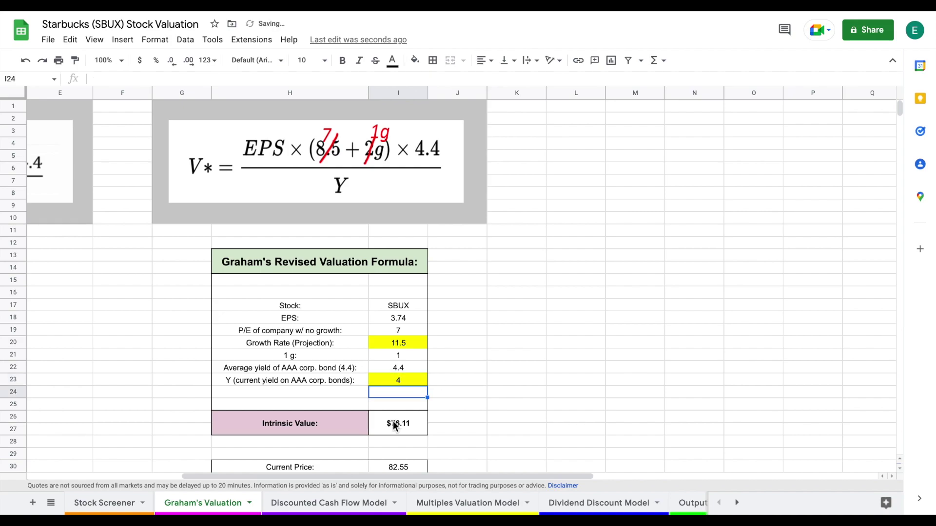
left_click_drag(345, 421, 386, 425)
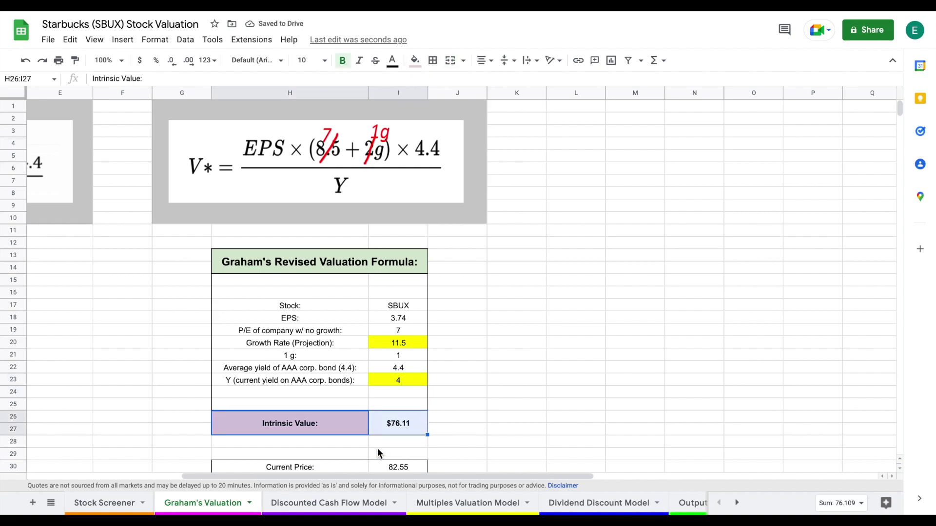
left_click(343, 500)
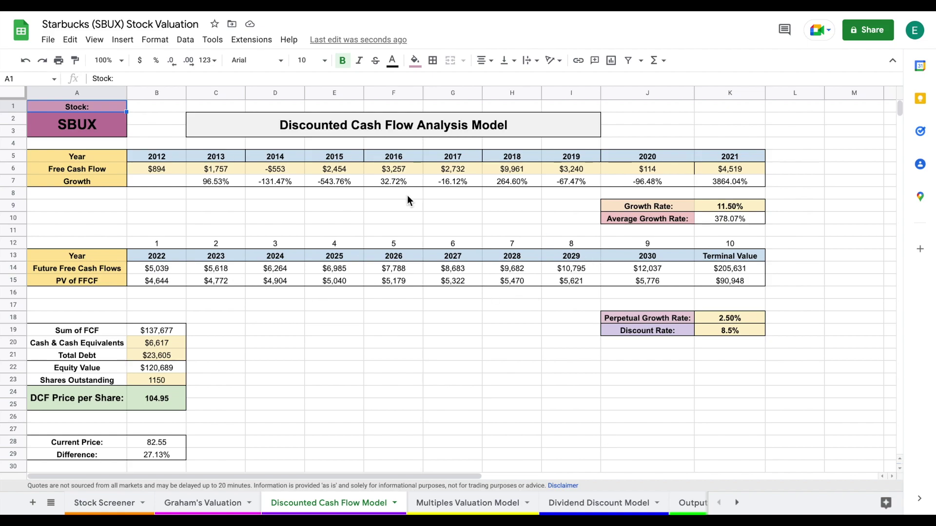
Review the free cash flow history, the 378.07% average and 11.50% chosen growth rates, and projected cash flows.
left_click_drag(161, 165, 698, 165)
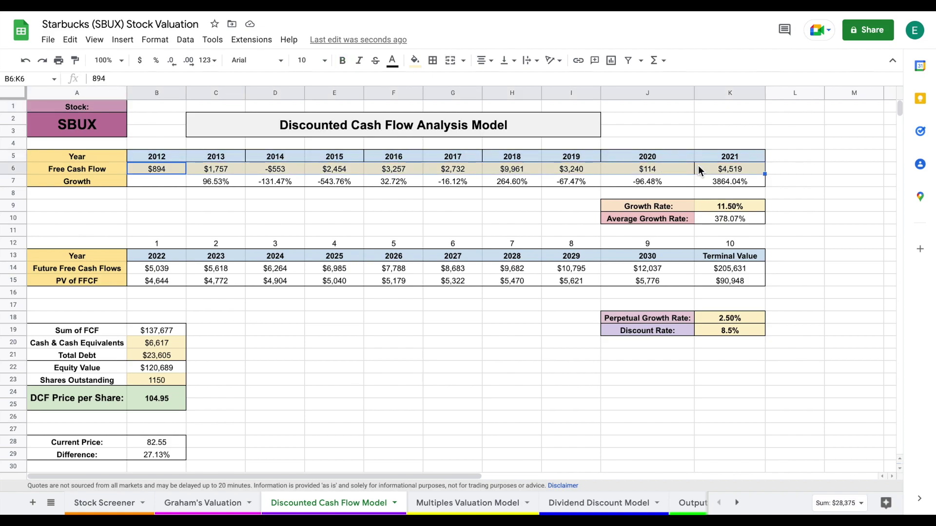
left_click(236, 183)
left_click(735, 183, "shift")
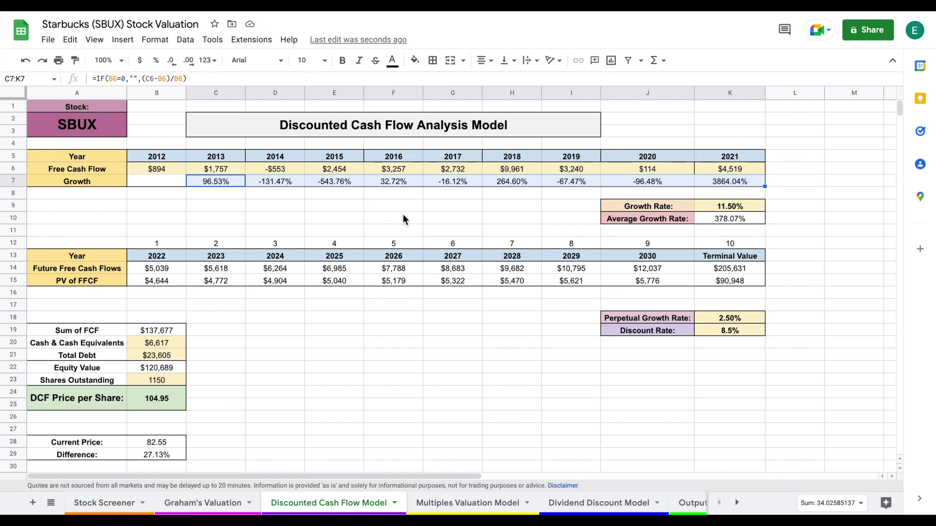
left_click_drag(676, 179, 717, 179)
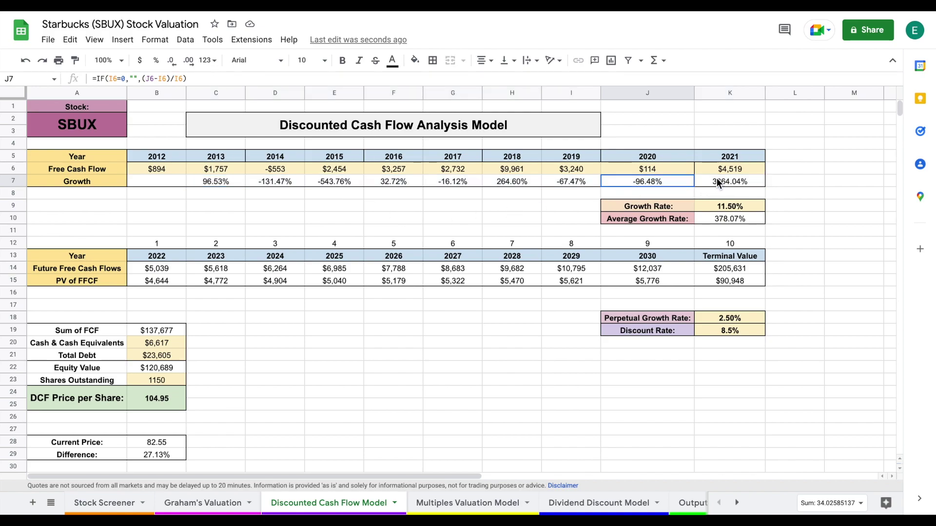
left_click_drag(676, 219, 715, 218)
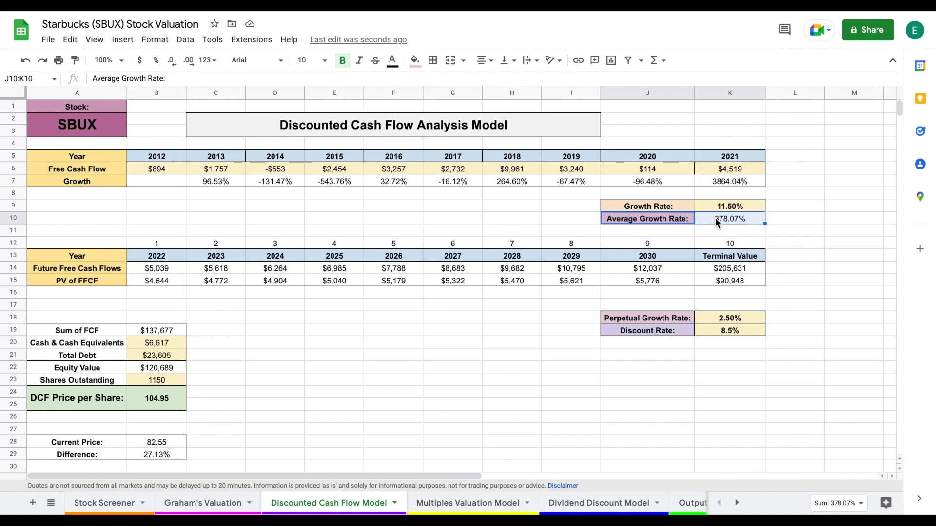
left_click_drag(679, 206, 705, 205)
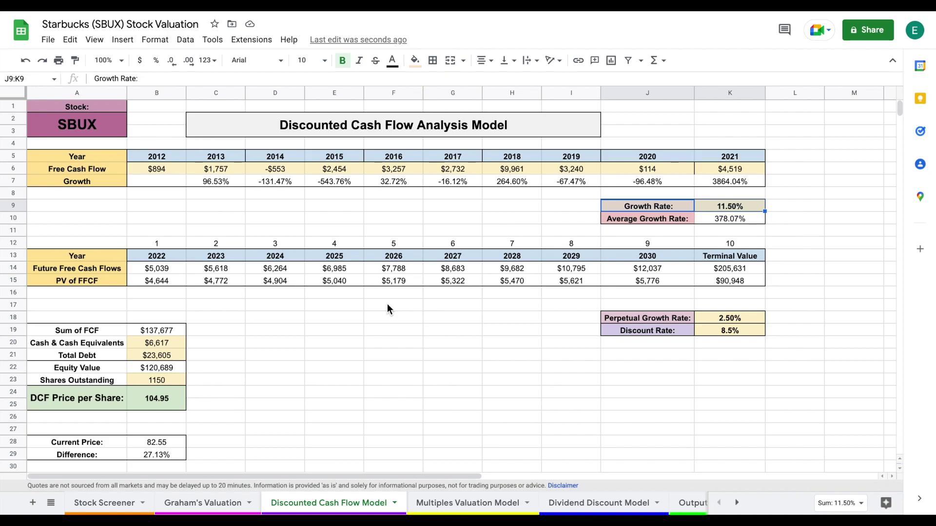
left_click_drag(167, 268, 686, 271)
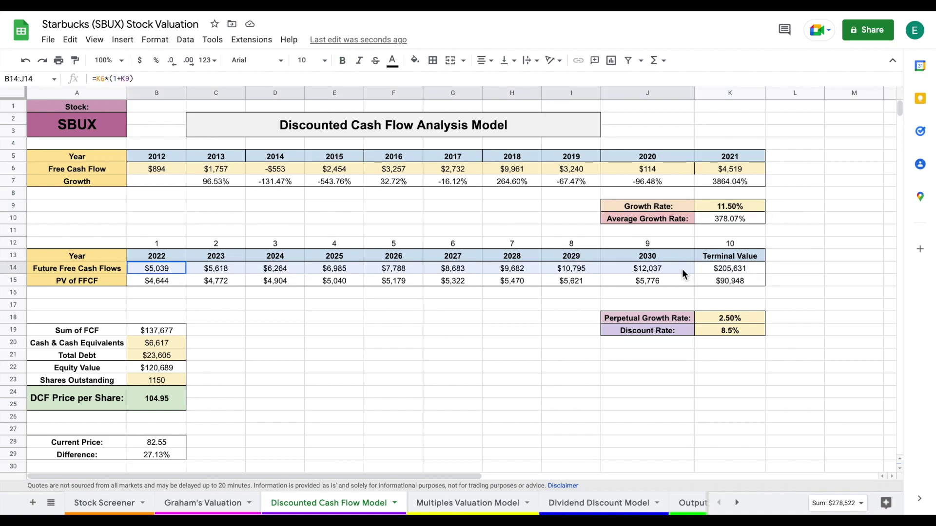
left_click(744, 272)
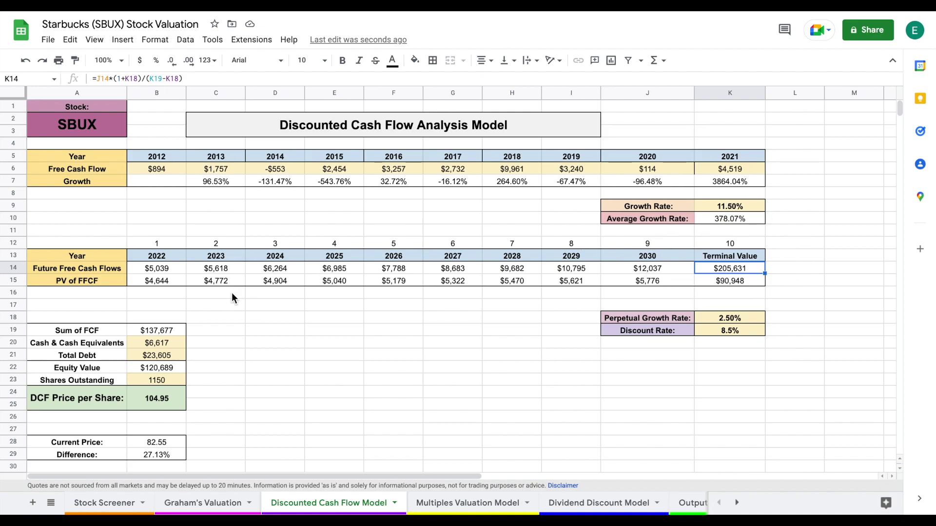
left_click_drag(172, 287, 717, 287)
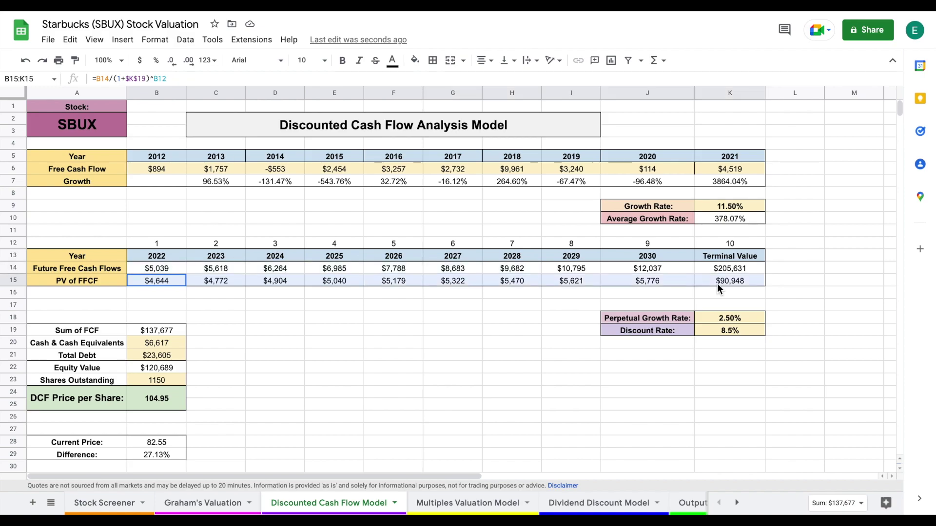
left_click_drag(109, 329, 155, 330)
left_click(172, 341)
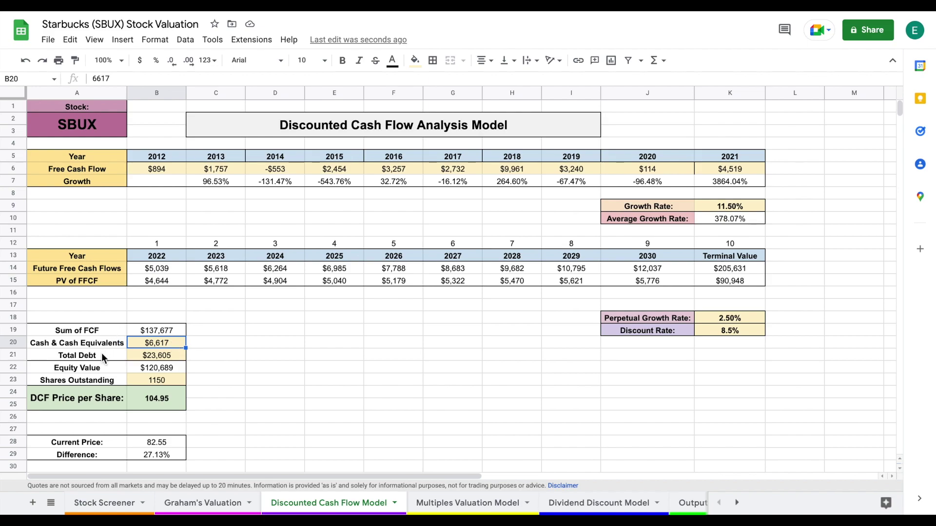
left_click_drag(102, 354, 156, 355)
left_click(181, 366)
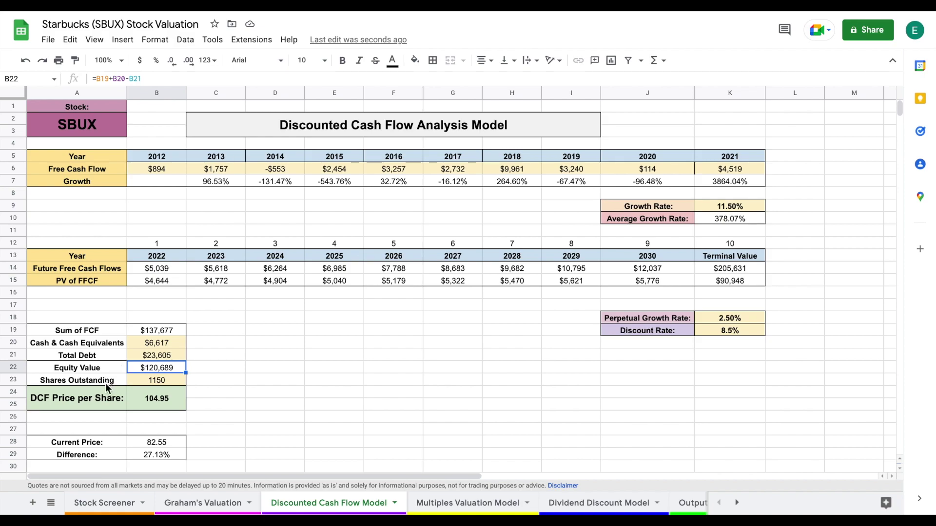
left_click_drag(108, 389, 151, 385)
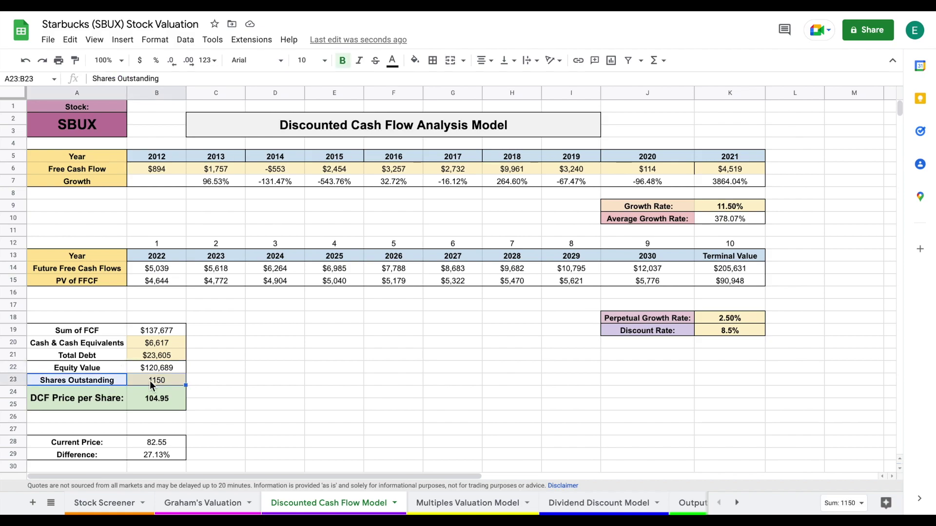
left_click(175, 406)
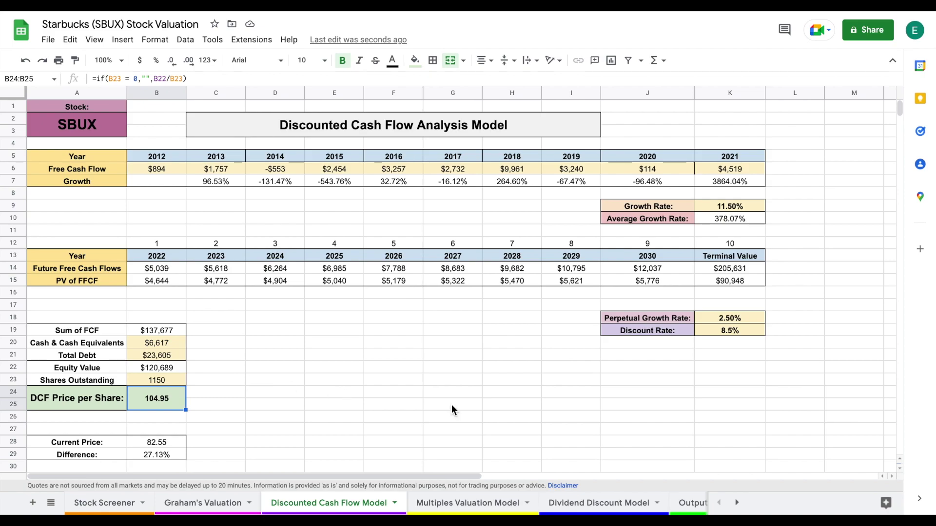
left_click(490, 504)
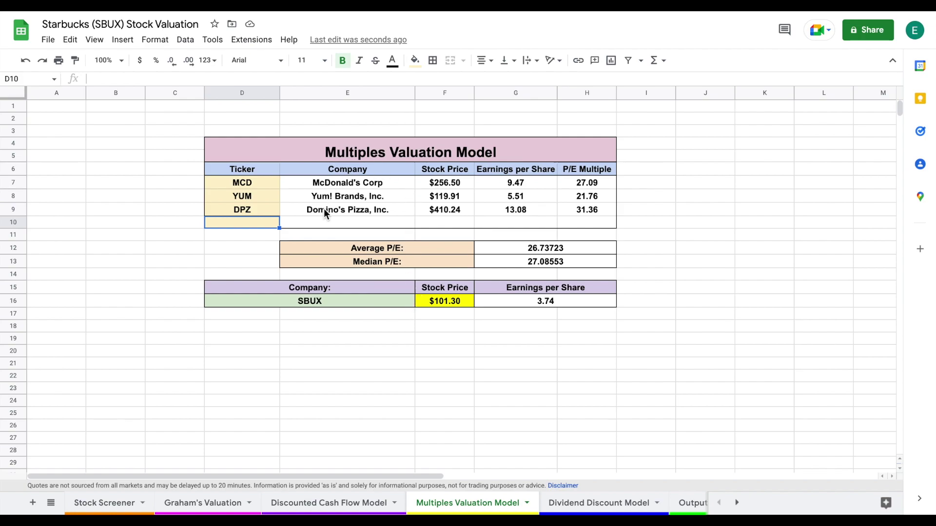
Inspect the peer companies' names, stock prices, earnings per share and P/E multiples.
left_click(340, 185)
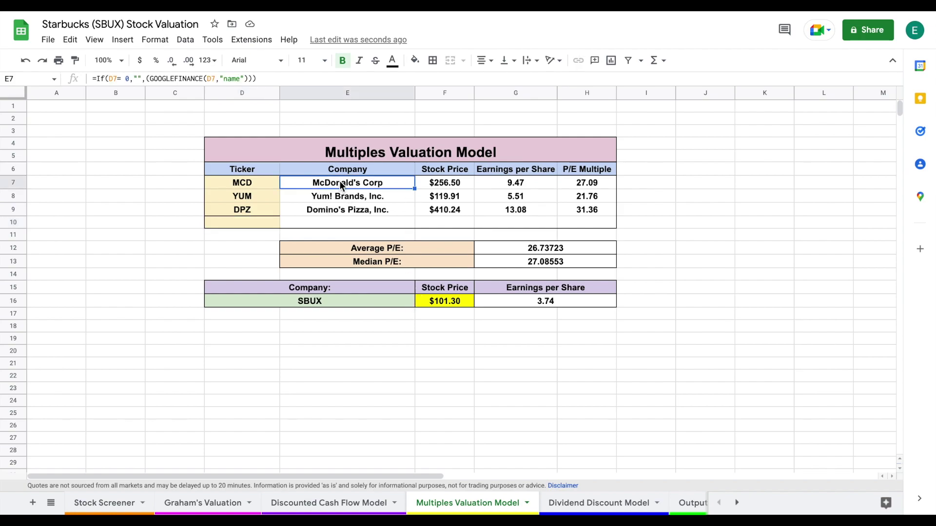
left_click(445, 185)
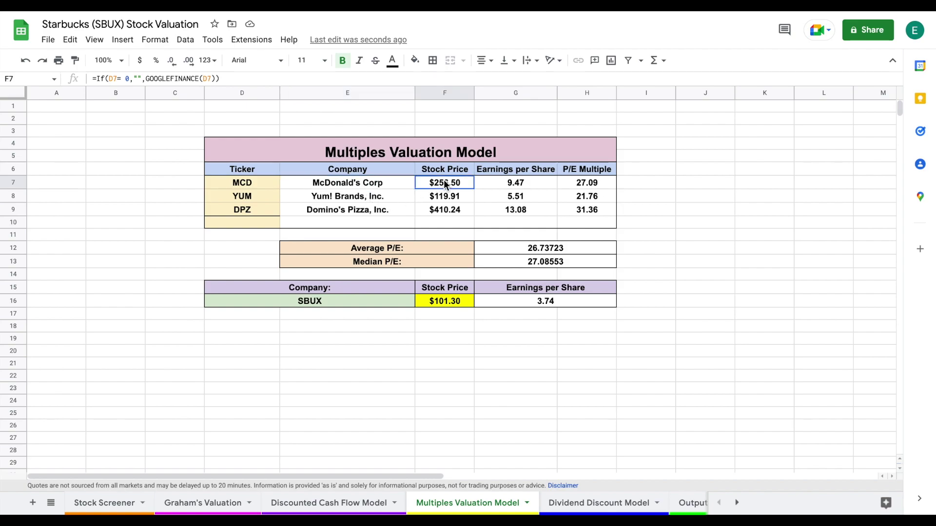
left_click_drag(445, 185, 444, 201)
left_click(446, 205)
left_click_drag(515, 184, 517, 208)
left_click_drag(598, 181, 597, 211)
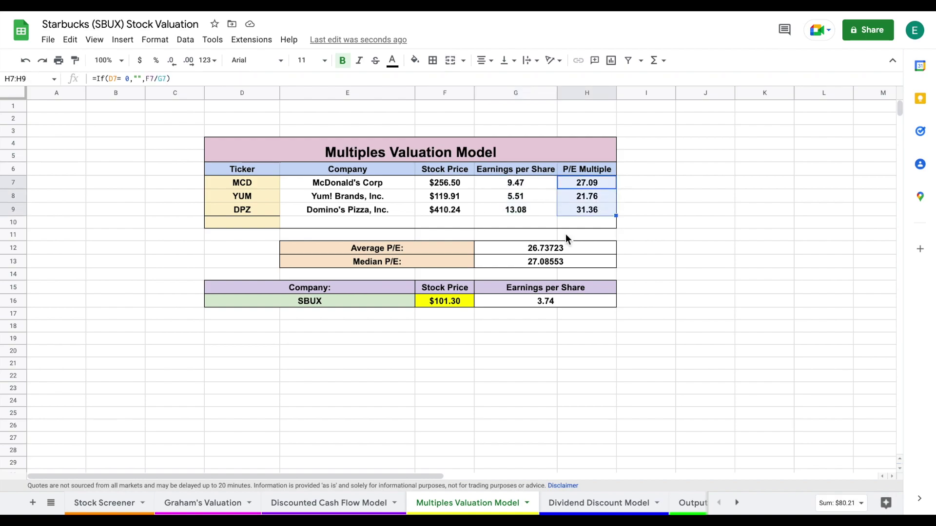
Review the 26.73723 average P/E and SBUX's $101.30 multiples-based price.
left_click_drag(435, 247, 500, 248)
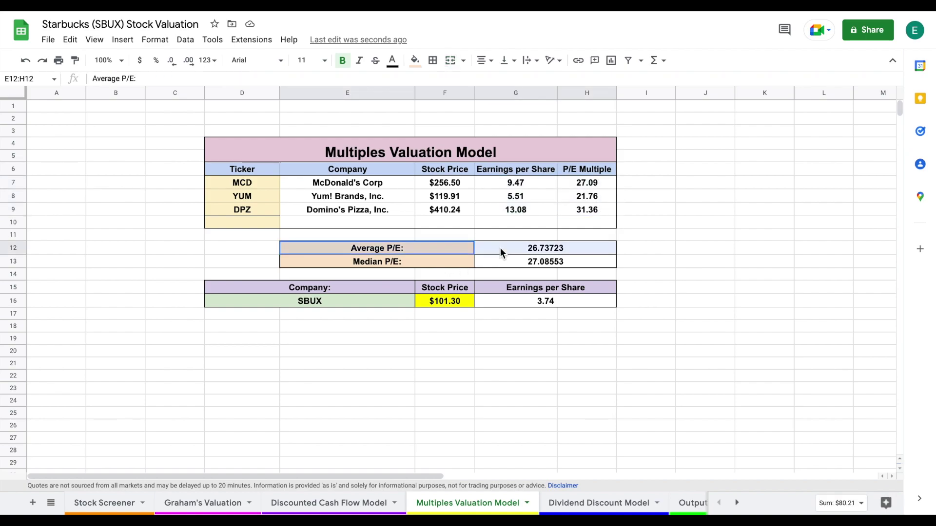
left_click(575, 302)
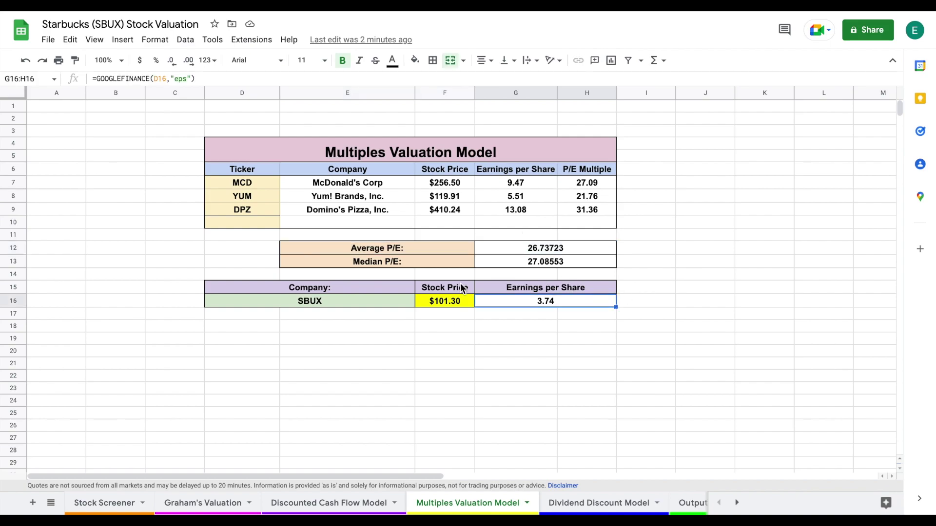
left_click_drag(401, 303, 440, 305)
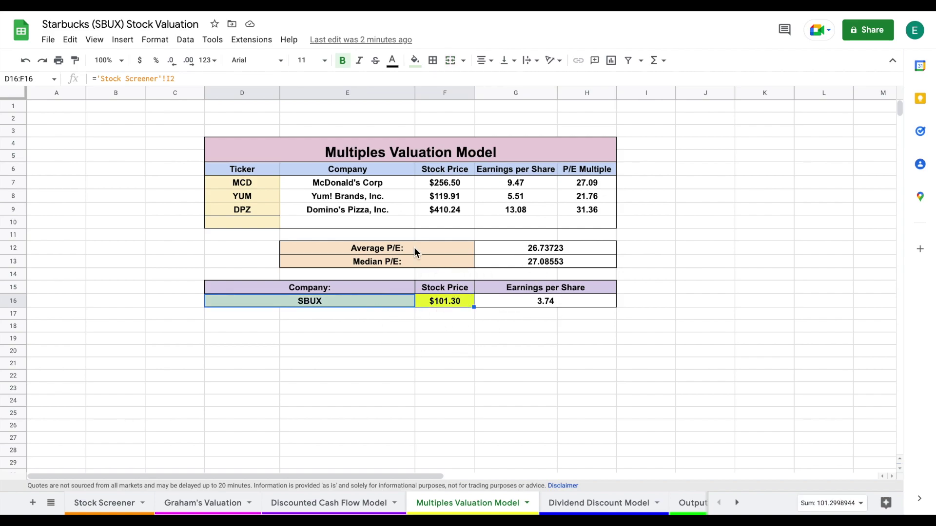
left_click_drag(454, 245, 525, 249)
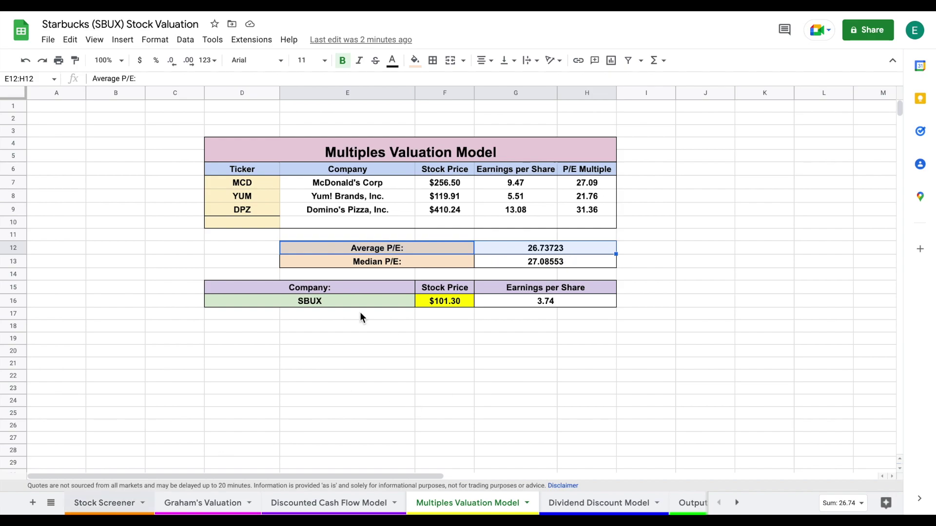
key("ctrl+shift+Page_Up")
key("ctrl+shift+Page_Up")
key("ctrl+shift+Page_Up")
Check SBUX's 22.1 price-to-earnings formula on the Stock Screener before moving to the Dividend Discount Model.
scroll(333, 367, "down", 2)
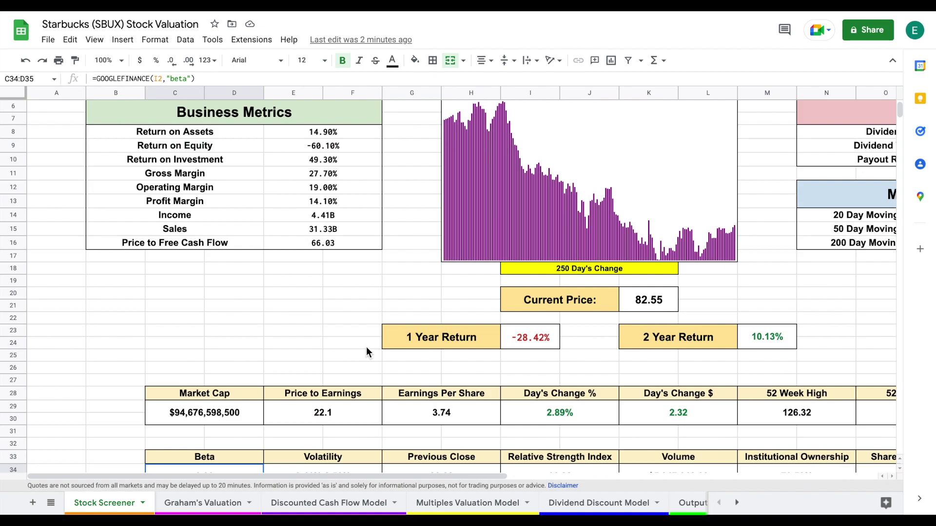
left_click(343, 409)
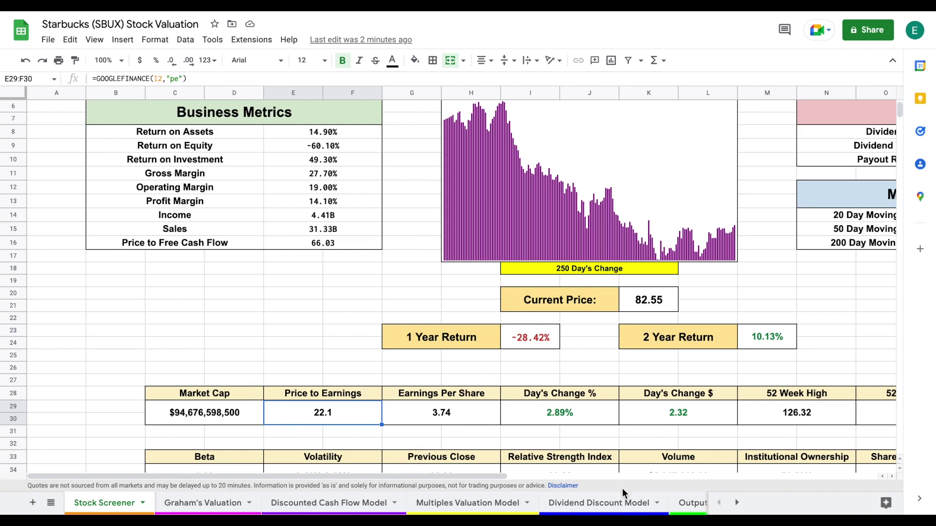
left_click(624, 500)
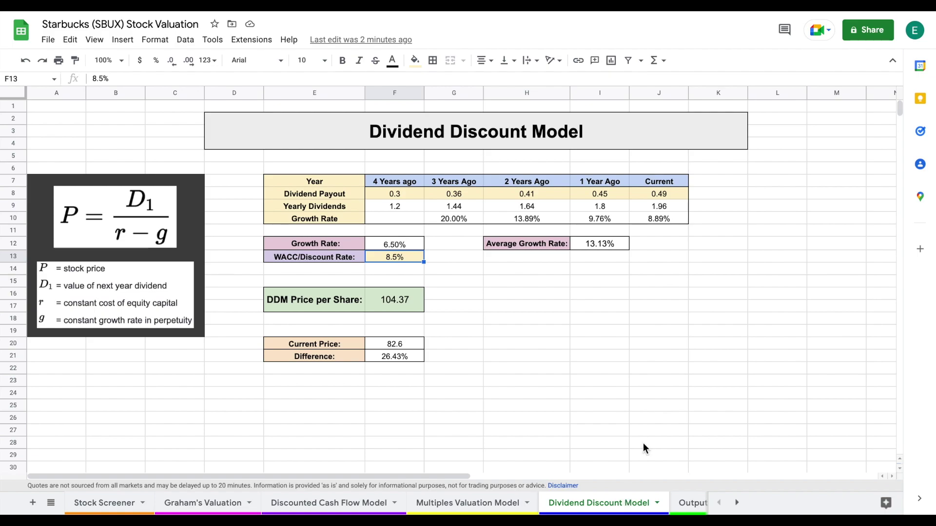
Review the Dividend Payout and Yearly Dividends rows and the yearly growth rate formulas.
left_click(721, 271)
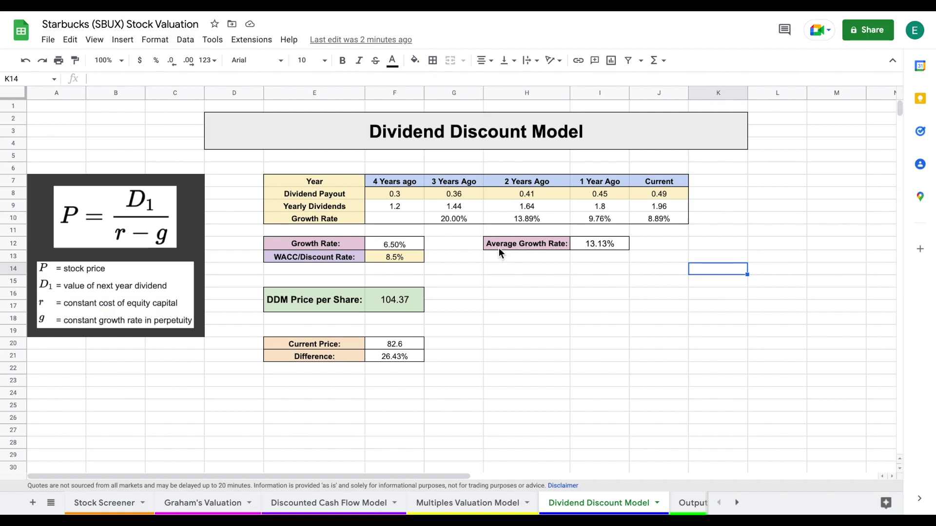
left_click_drag(417, 194, 645, 194)
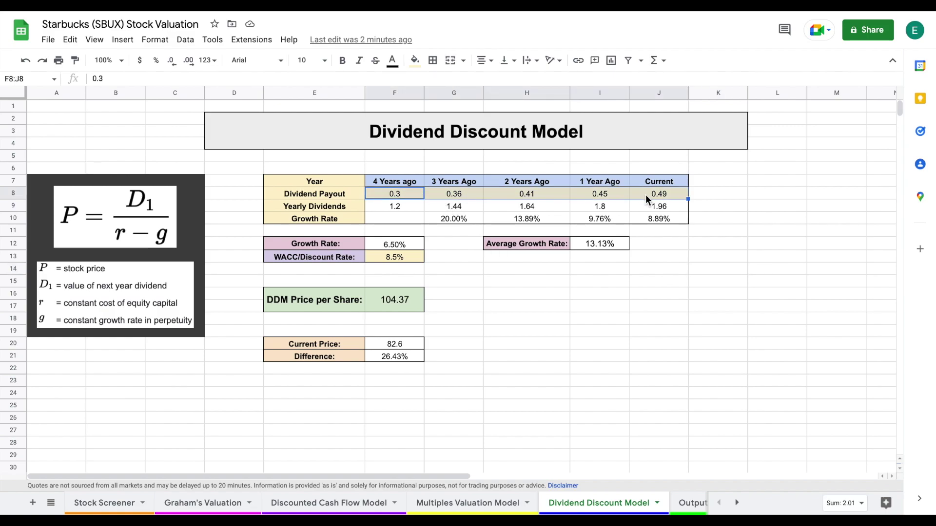
left_click_drag(381, 202, 667, 209)
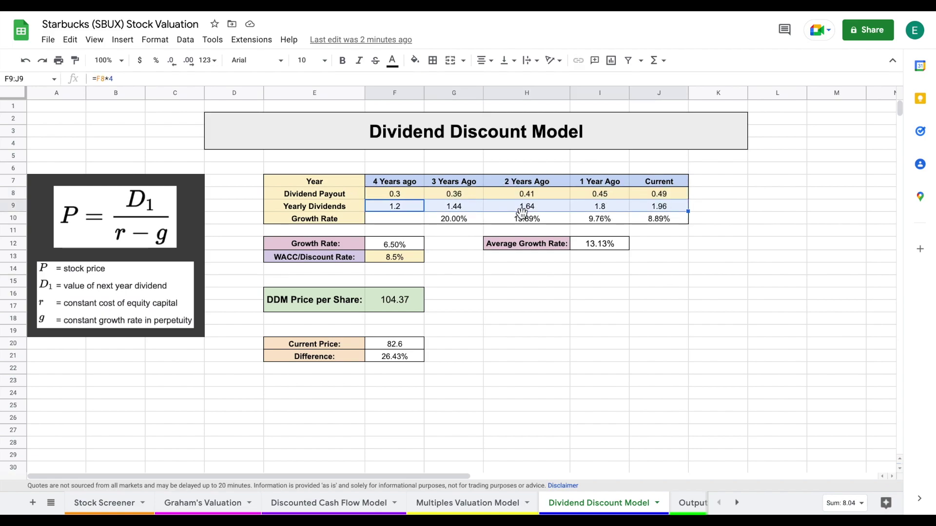
left_click(461, 218)
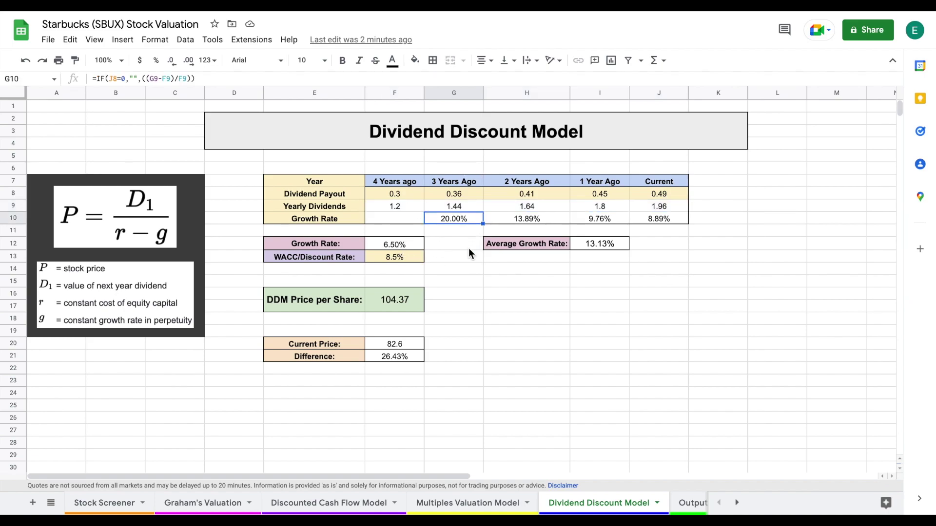
left_click(534, 218)
left_click_drag(603, 218, 649, 220)
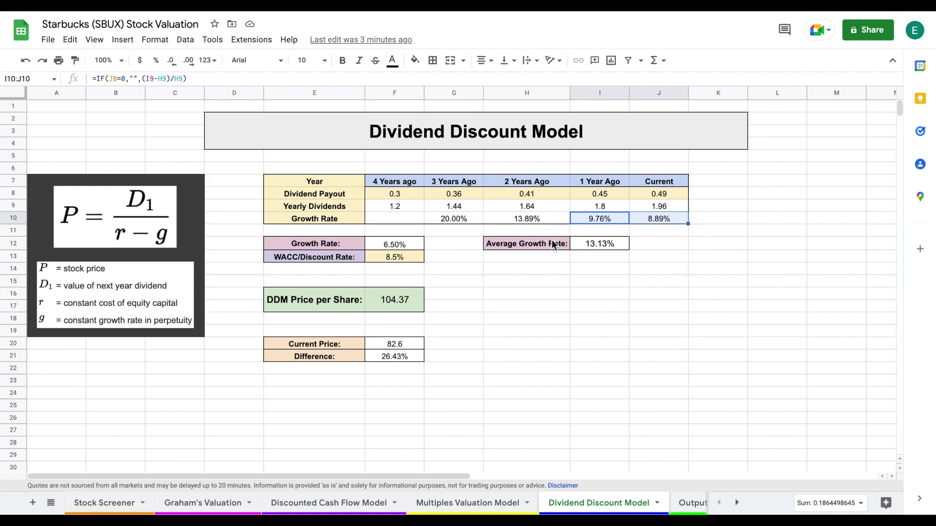
Compare the 13.13% average and 6.50% chosen growth rates, the 8.5% discount rate and 104.37 DDM price.
left_click_drag(542, 241, 593, 244)
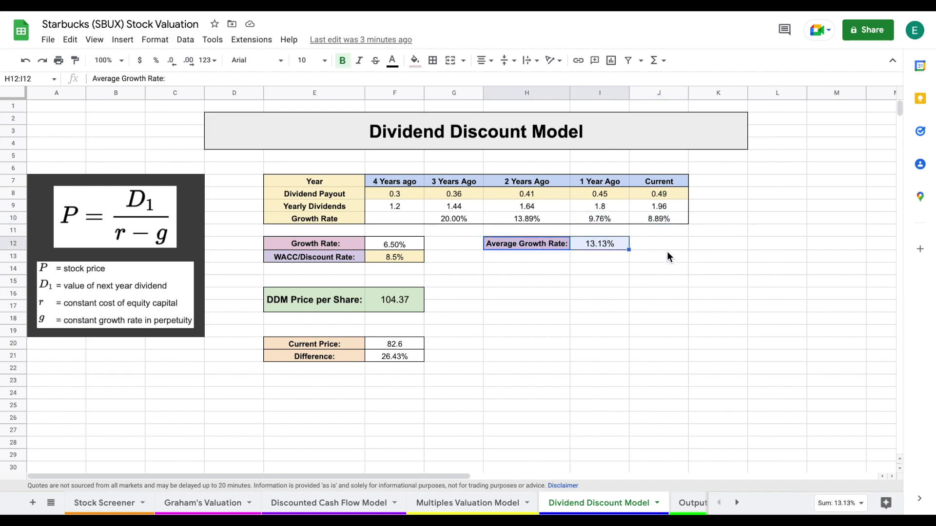
left_click_drag(331, 244, 386, 244)
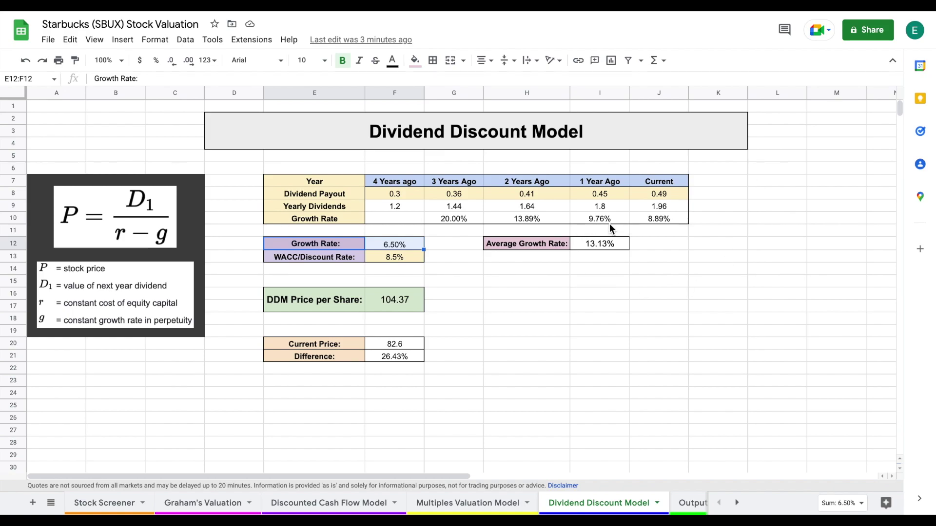
left_click_drag(461, 217, 639, 214)
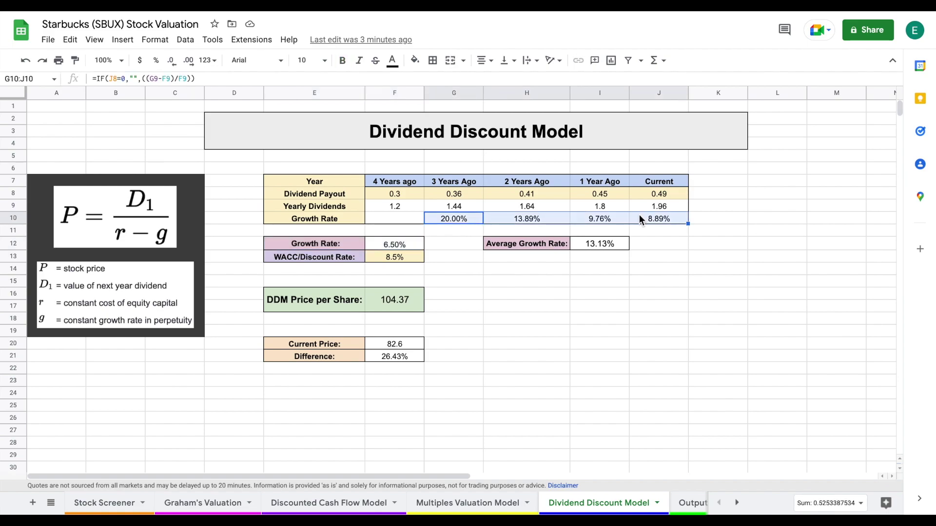
left_click_drag(354, 242, 378, 242)
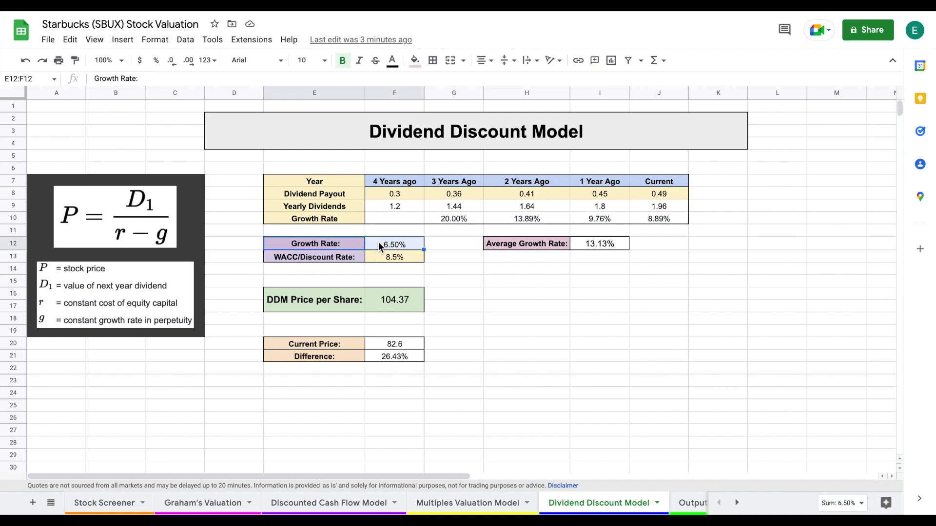
left_click_drag(350, 258, 386, 256)
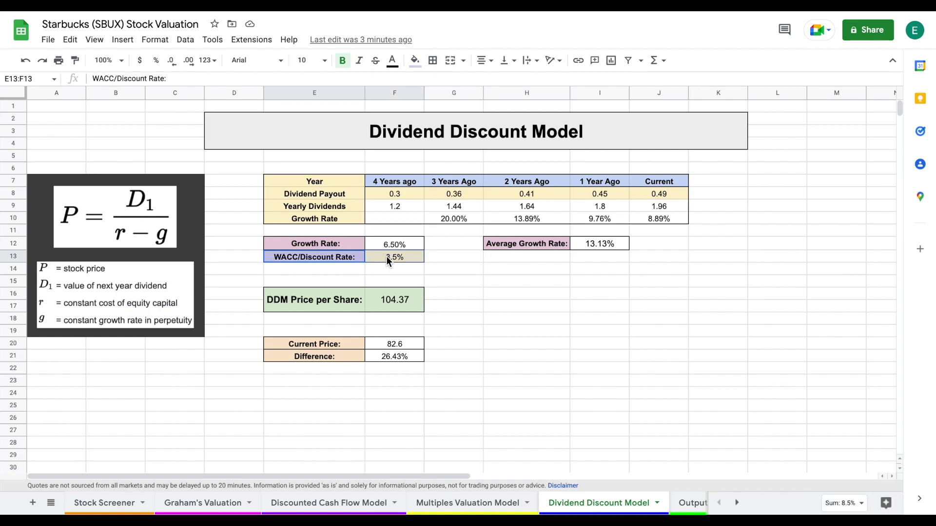
left_click_drag(357, 306, 386, 305)
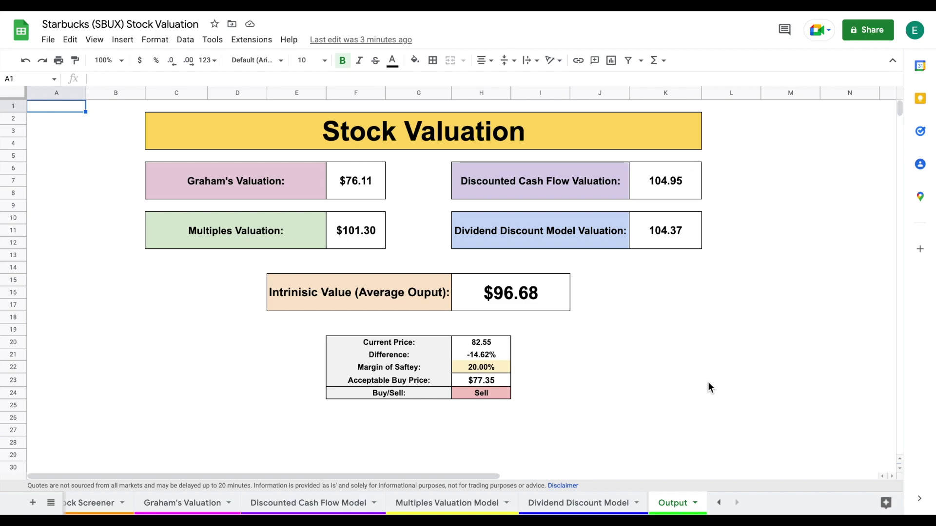
left_click_drag(300, 191, 343, 190)
left_click_drag(297, 235, 355, 241)
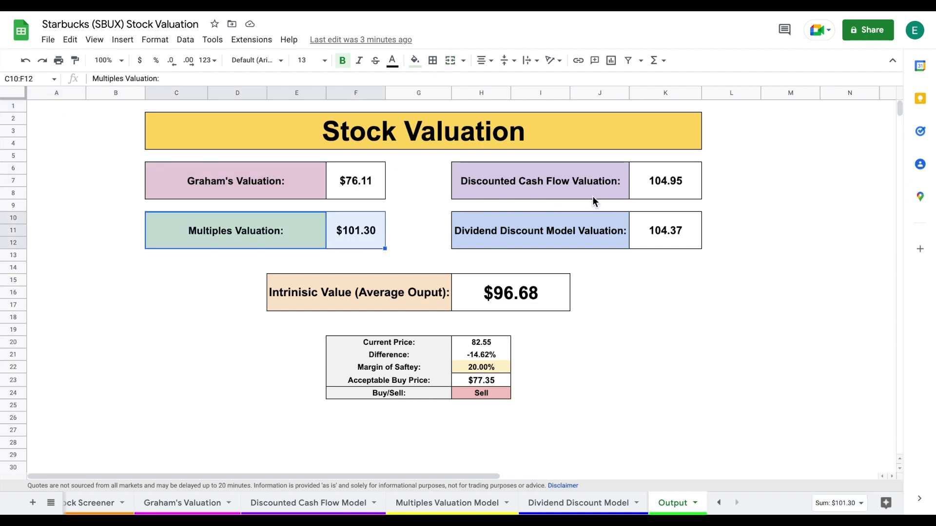
left_click_drag(597, 189, 648, 188)
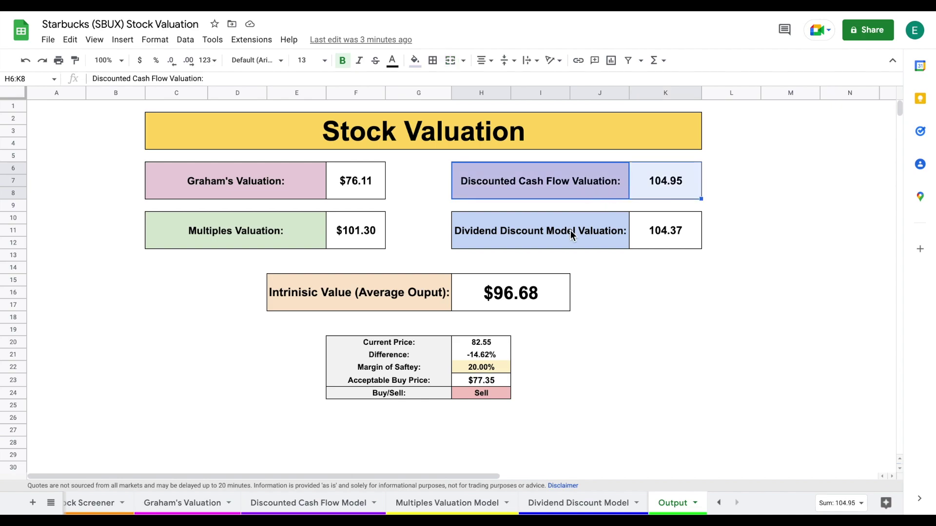
left_click_drag(572, 243, 642, 240)
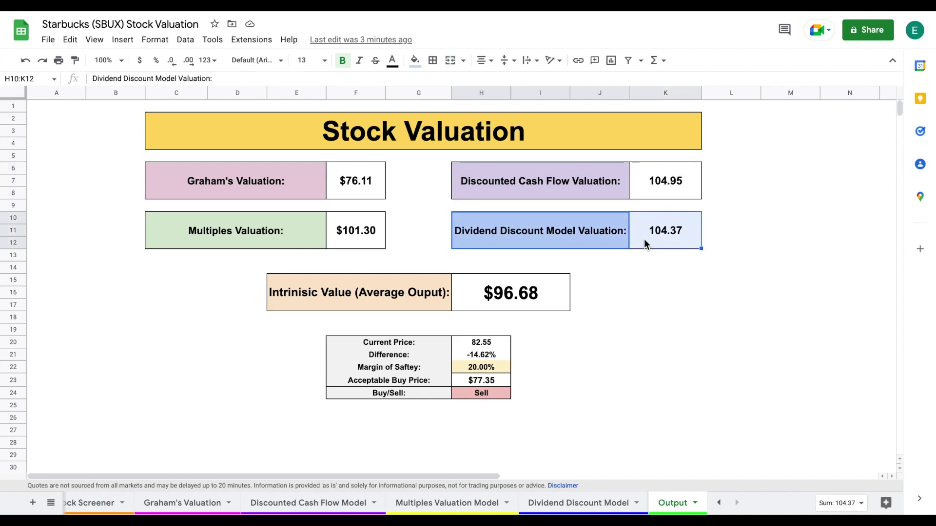
left_click(581, 185)
key("ctrl+c")
left_click(607, 232)
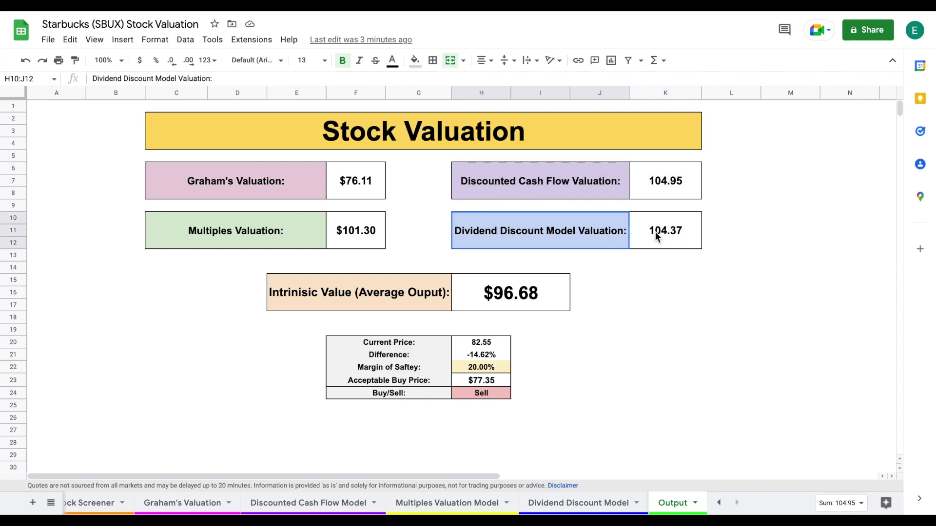
left_click(344, 227)
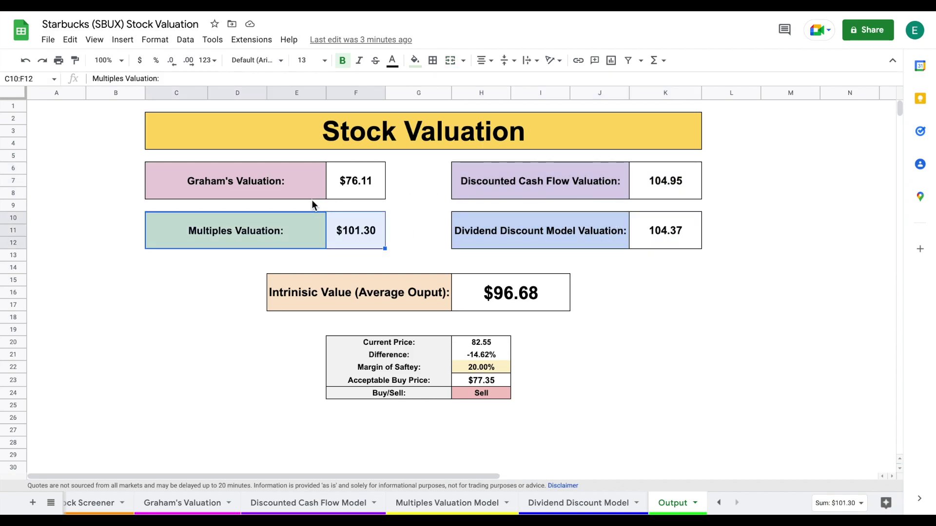
left_click(295, 190)
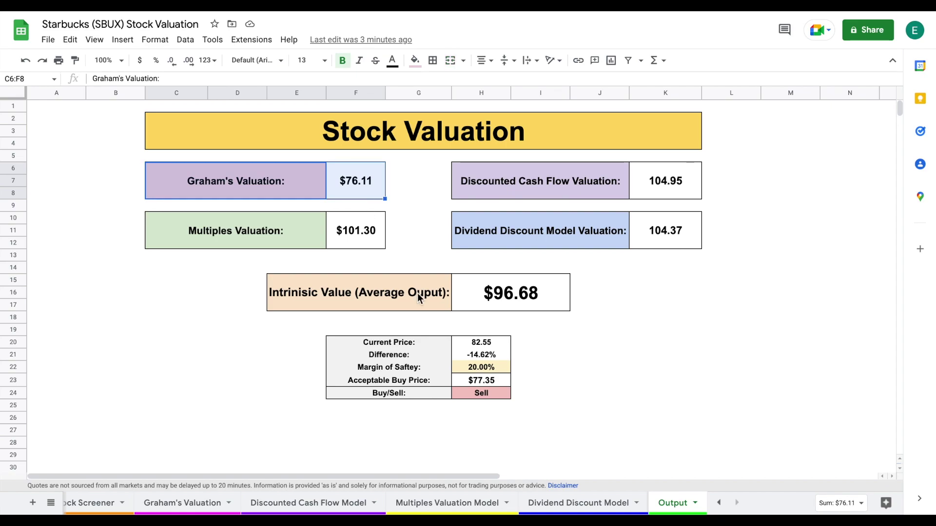
left_click(188, 503)
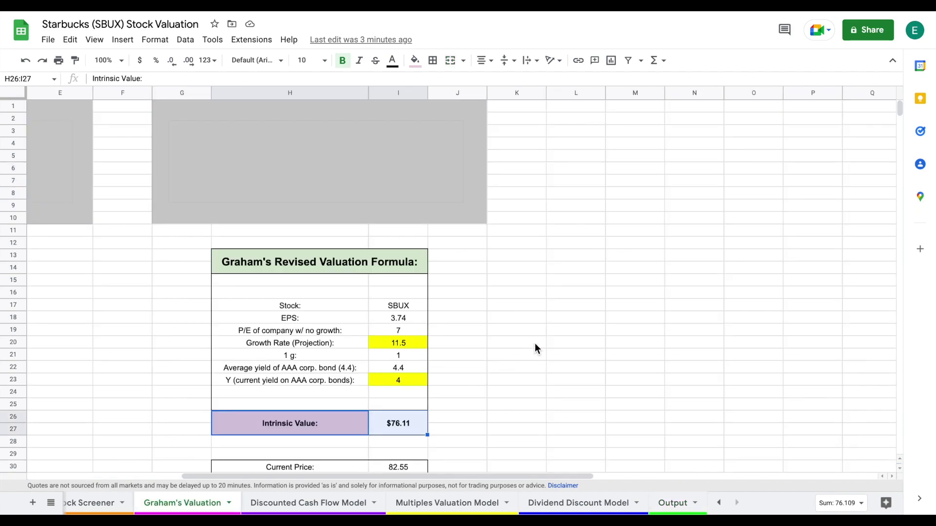
left_click(308, 382)
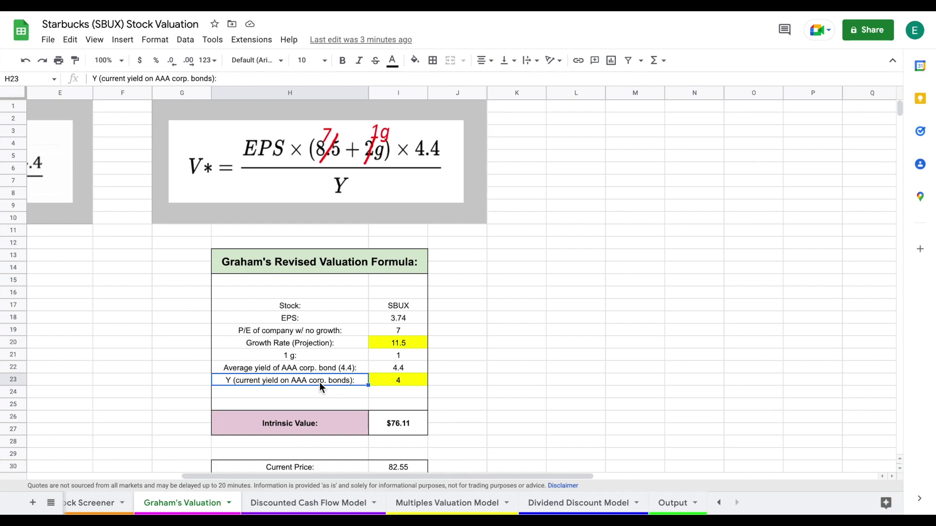
On the Output sheet, delete the 20% margin of safety under the $96.68 intrinsic value.
left_click(667, 504)
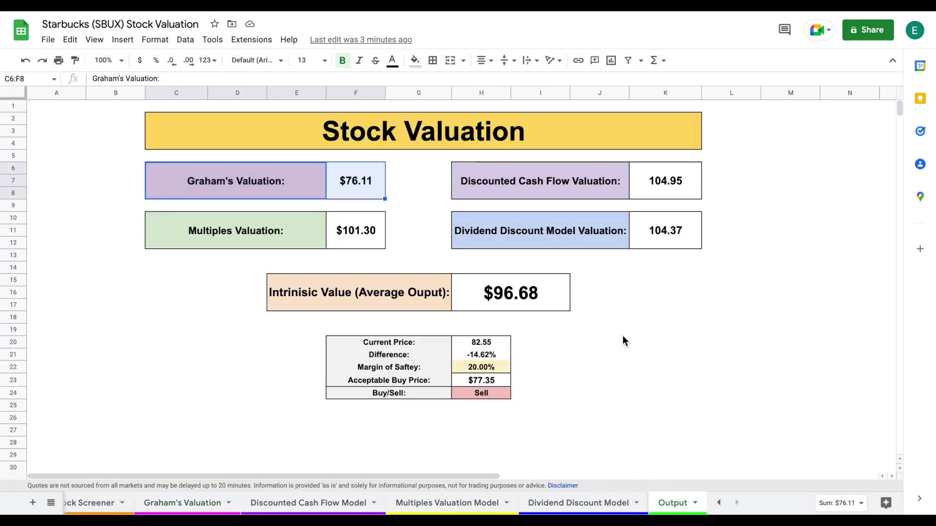
left_click_drag(401, 295, 522, 298)
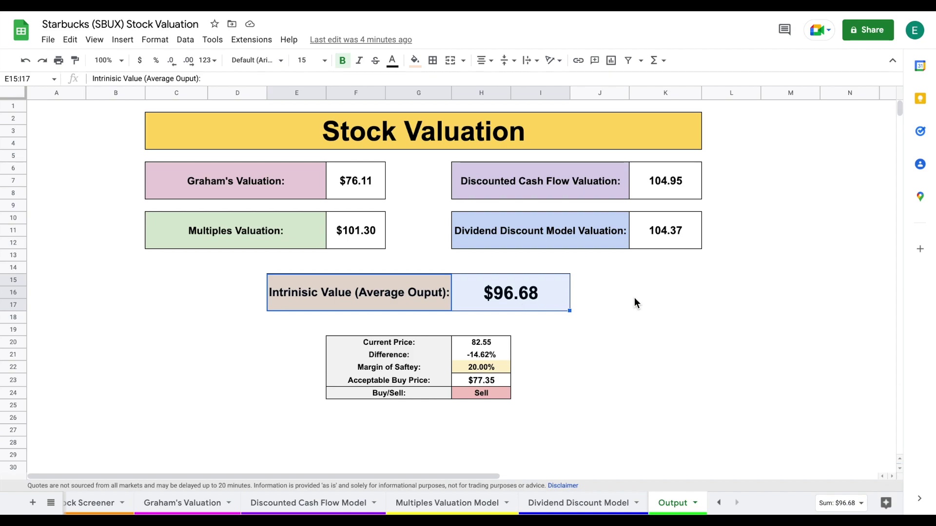
left_click(488, 366)
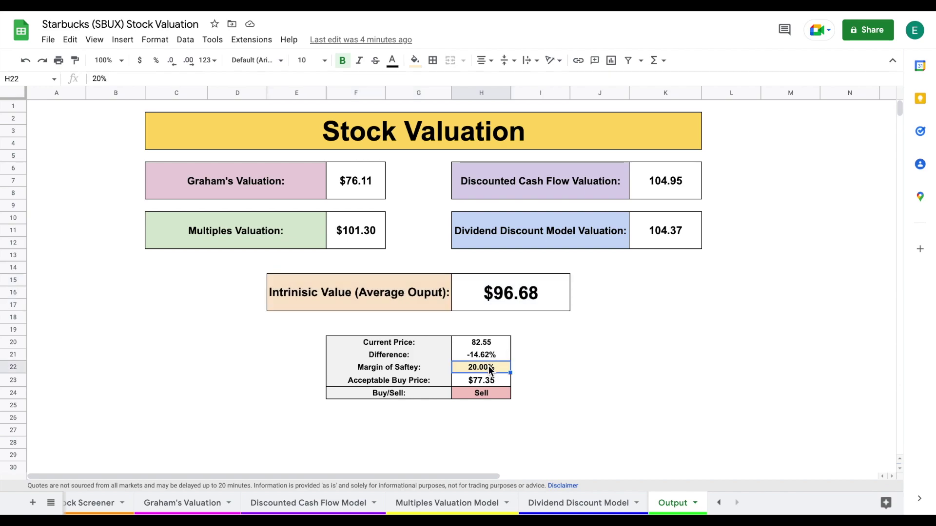
key("Delete")
left_click_drag(435, 340, 478, 341)
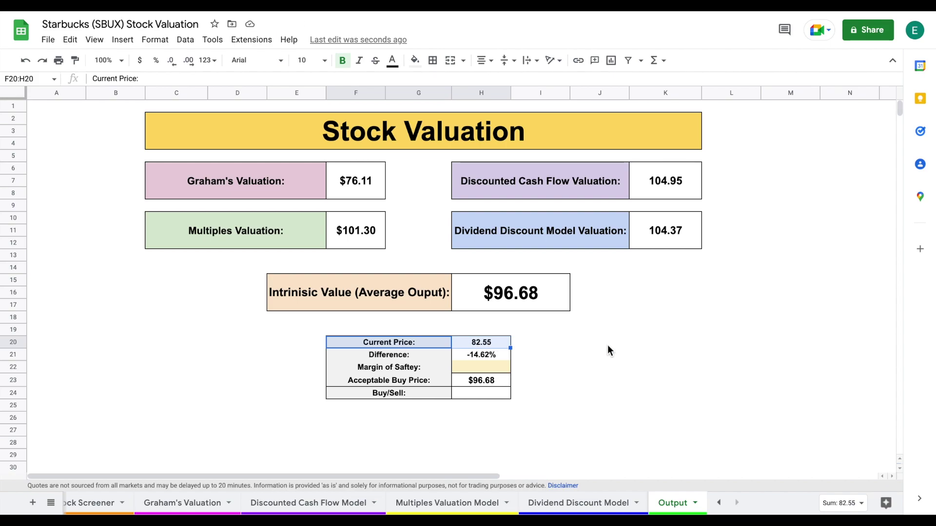
left_click(497, 367)
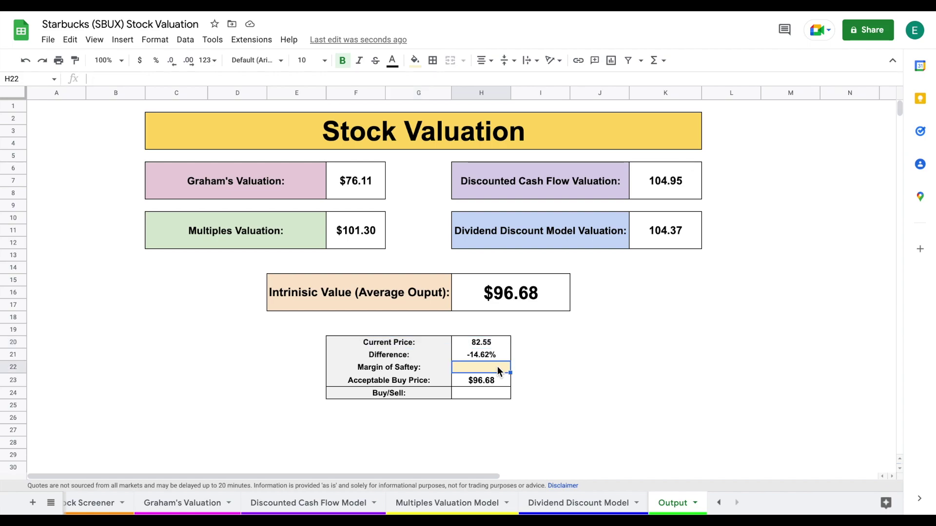
Enter a 30% margin of safety and check the resulting acceptable buy price.
type("30")
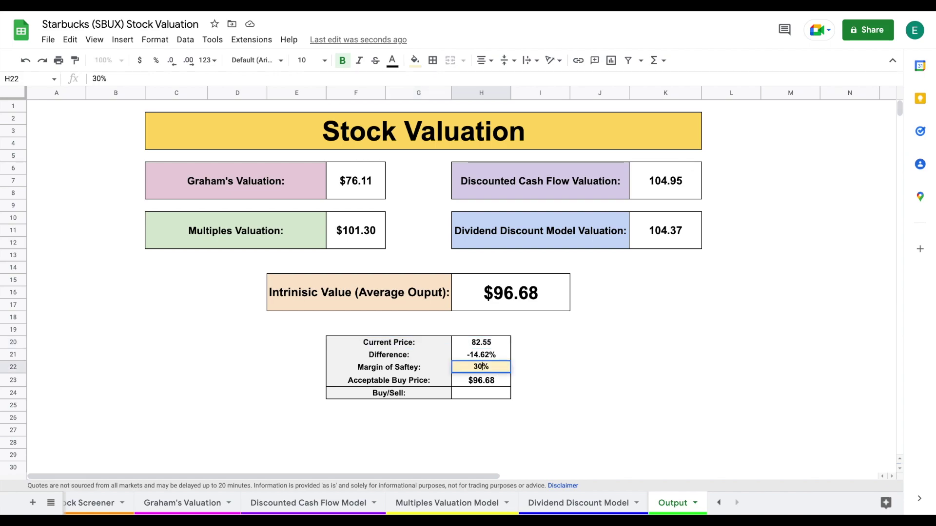
key("Return")
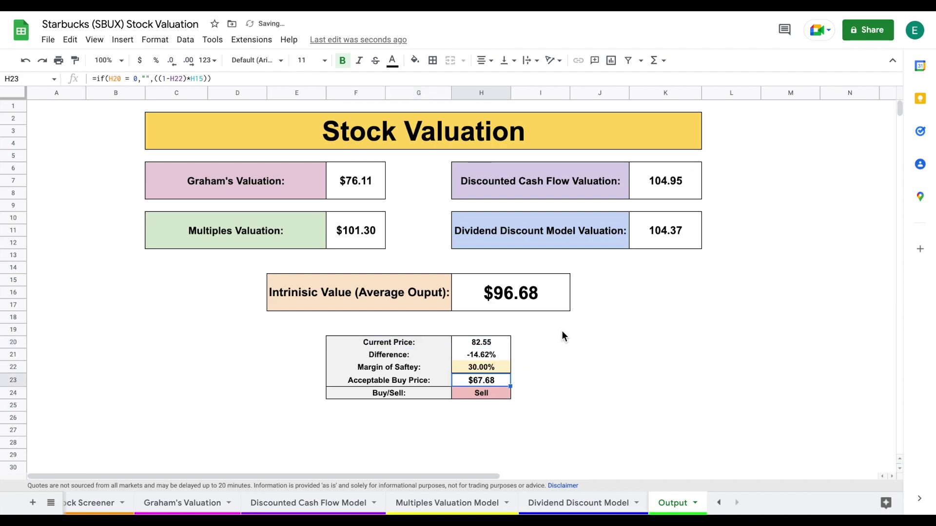
left_click_drag(417, 382, 470, 382)
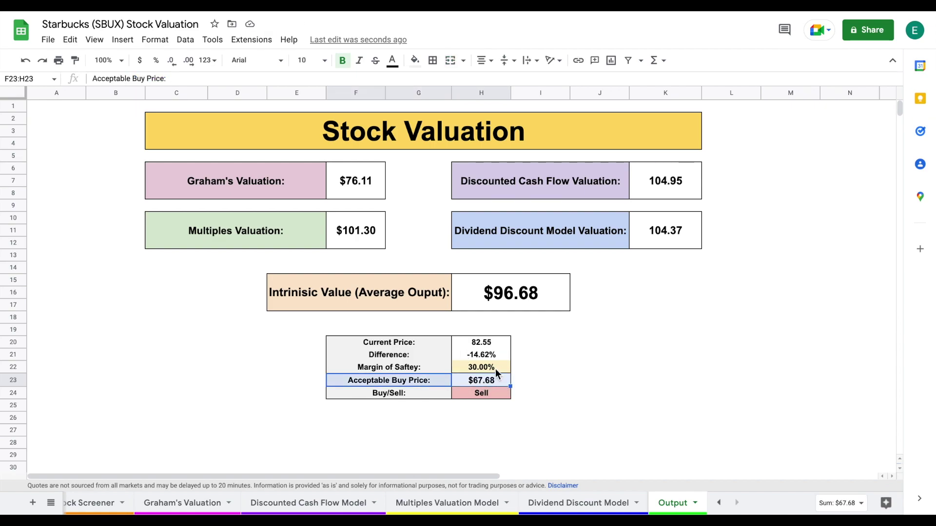
Restore the margin of safety to 20%, bringing the acceptable buy price back to $77.35.
left_click(495, 366)
type("20")
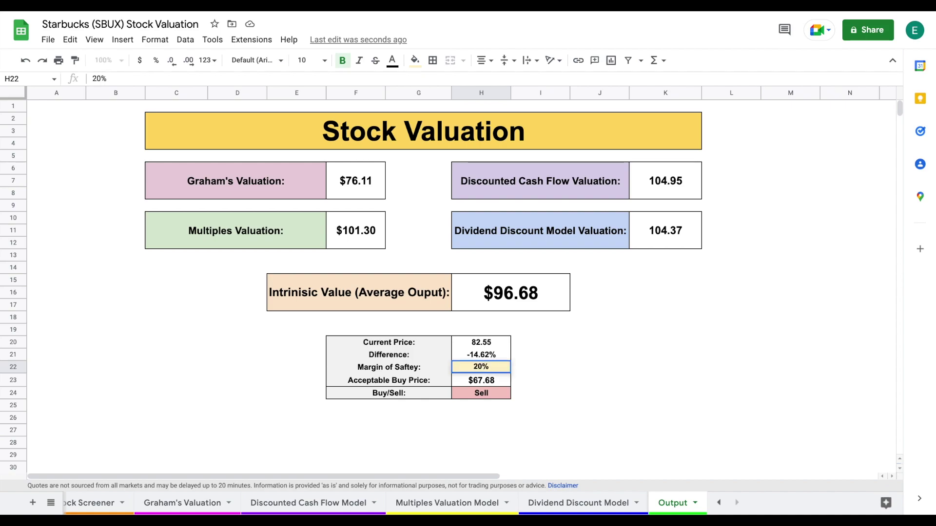
key("Return")
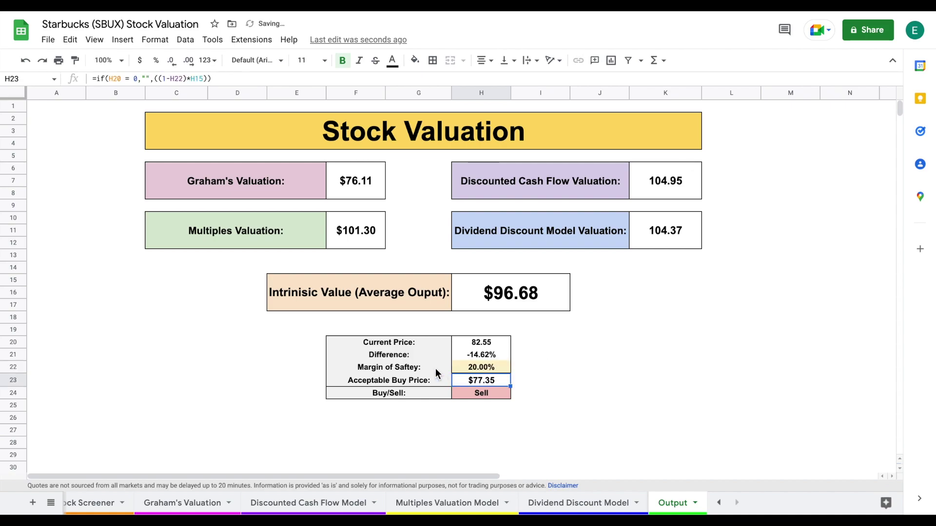
left_click_drag(422, 375, 470, 380)
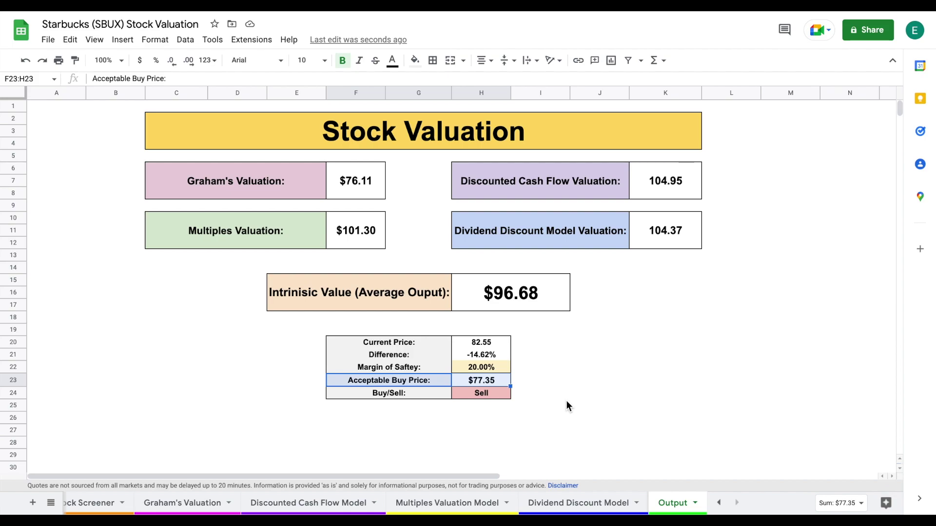
left_click(581, 368)
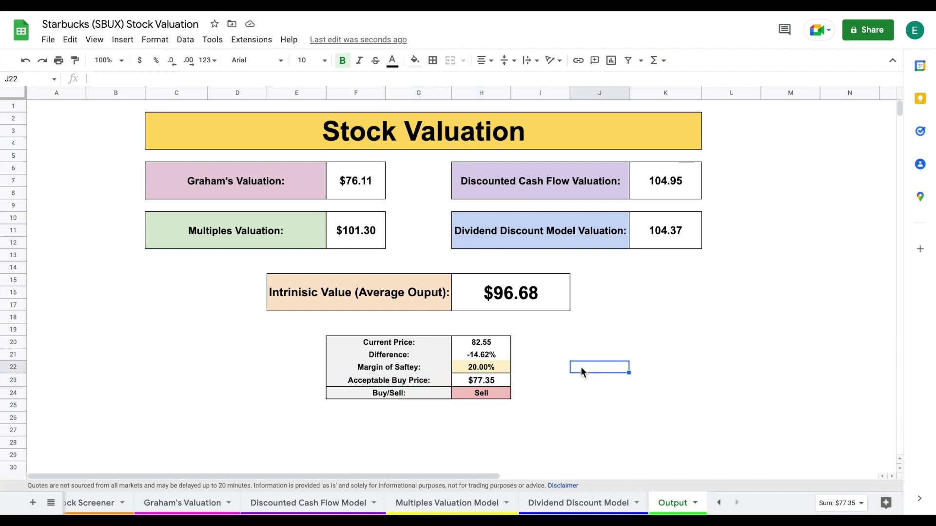
left_click(421, 380)
left_click(469, 380, "shift")
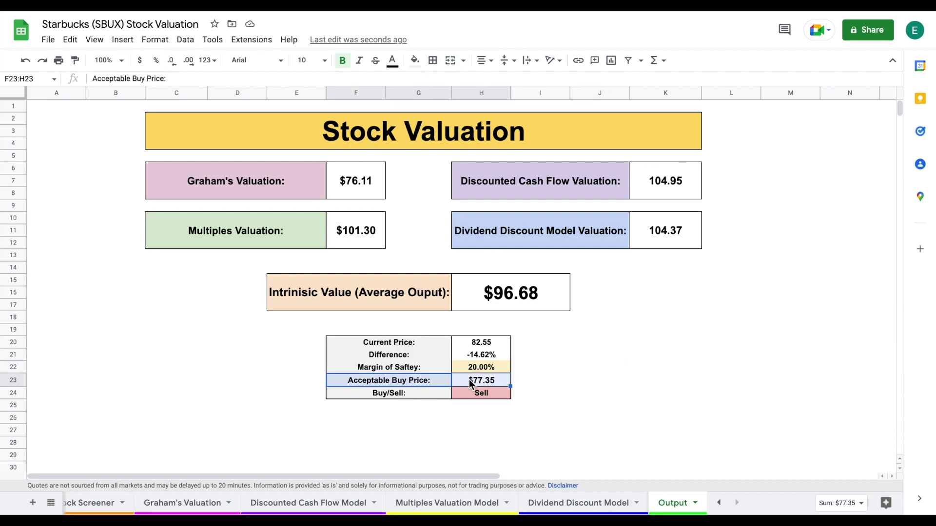
left_click(582, 371)
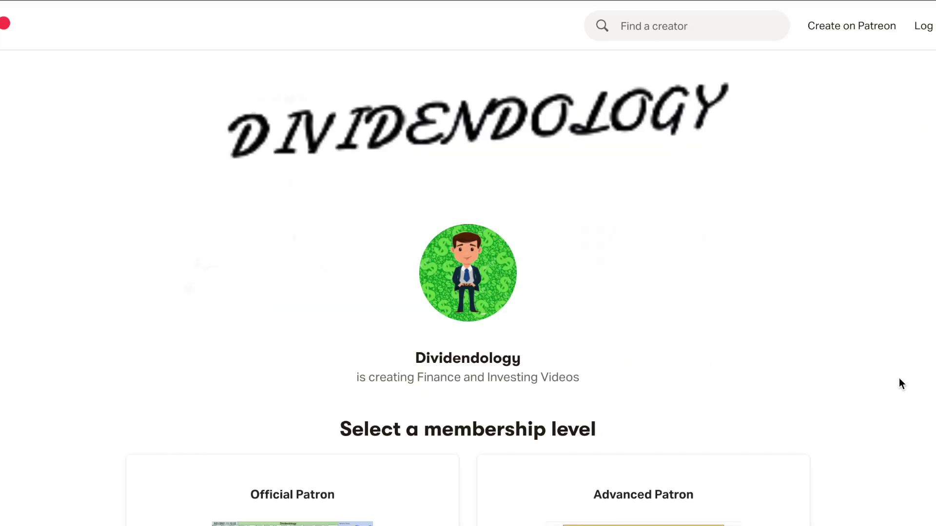
scroll(898, 382, "down", 4)
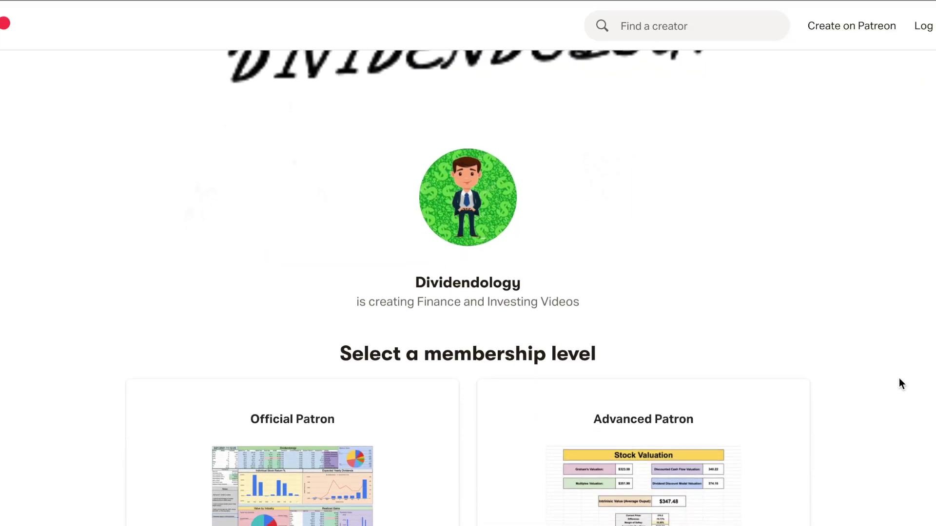
Scroll the Patreon page down to the $3 Official Patron and $8 Advanced Patron tiers.
scroll(899, 380, "down", 4)
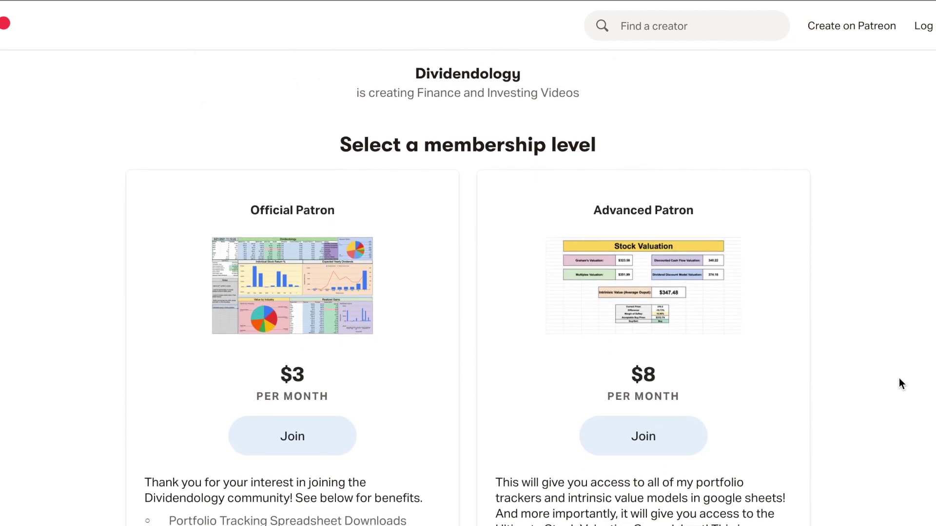
scroll(899, 379, "down", 1)
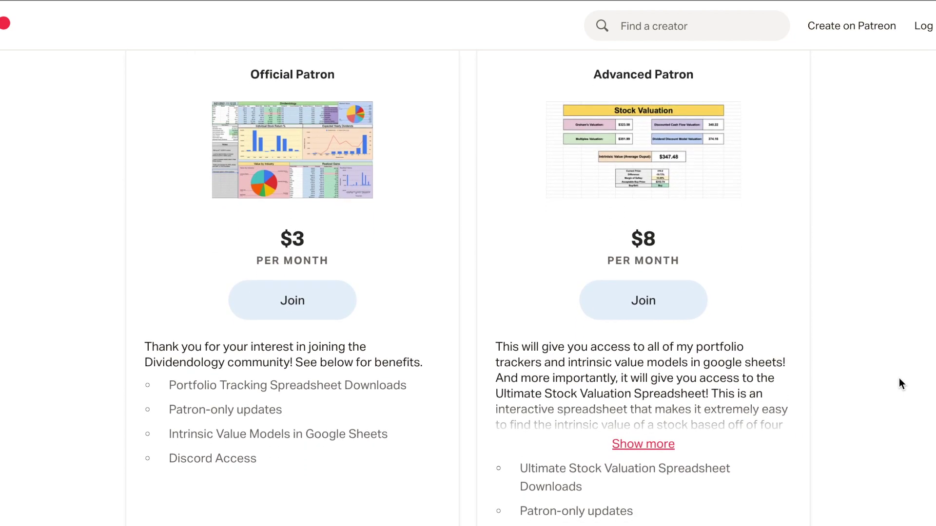